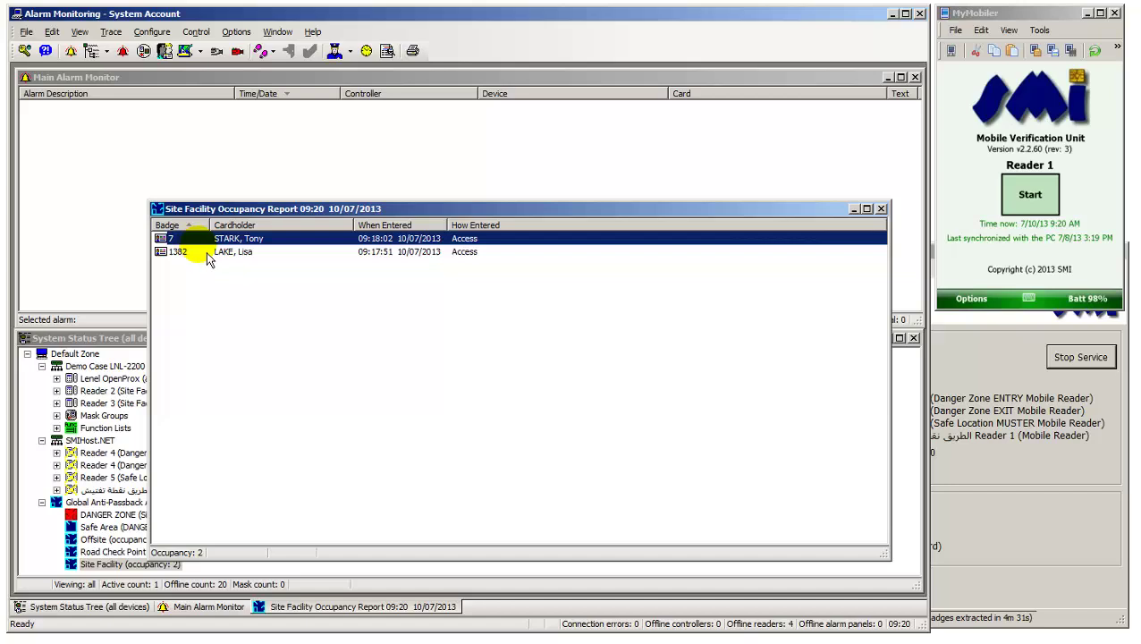
Close the Site Facility Occupancy Report window in Alarm Monitoring.
click(882, 211)
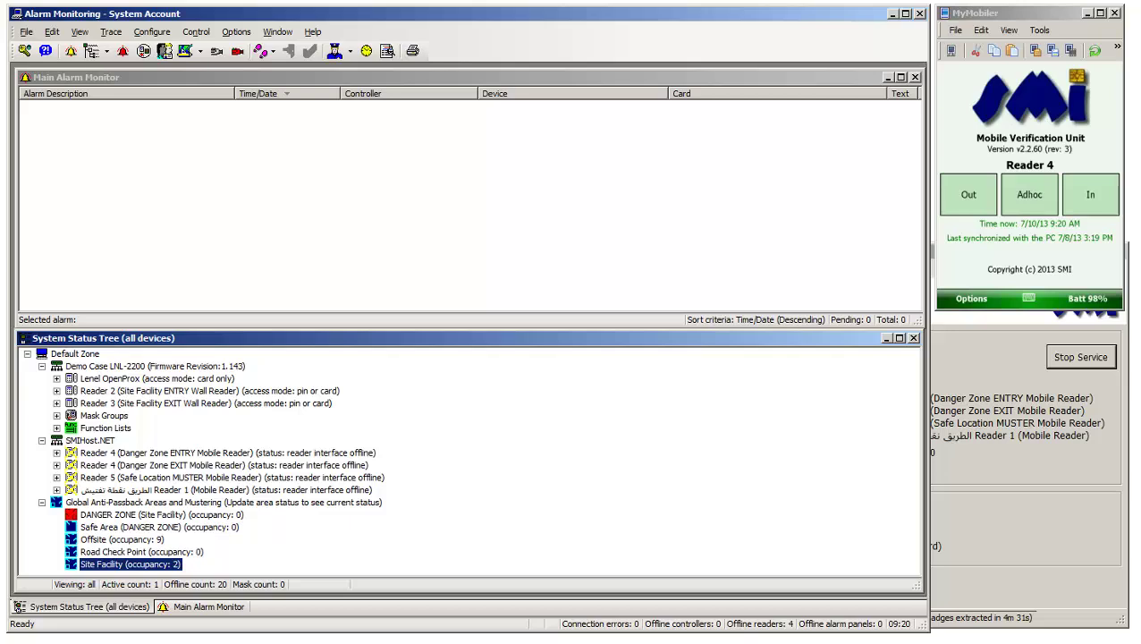
In SMIHost.NET Manager, review Reader 4's OnGuard device mapping, then discard the edit unsaved.
key(alt+Tab)
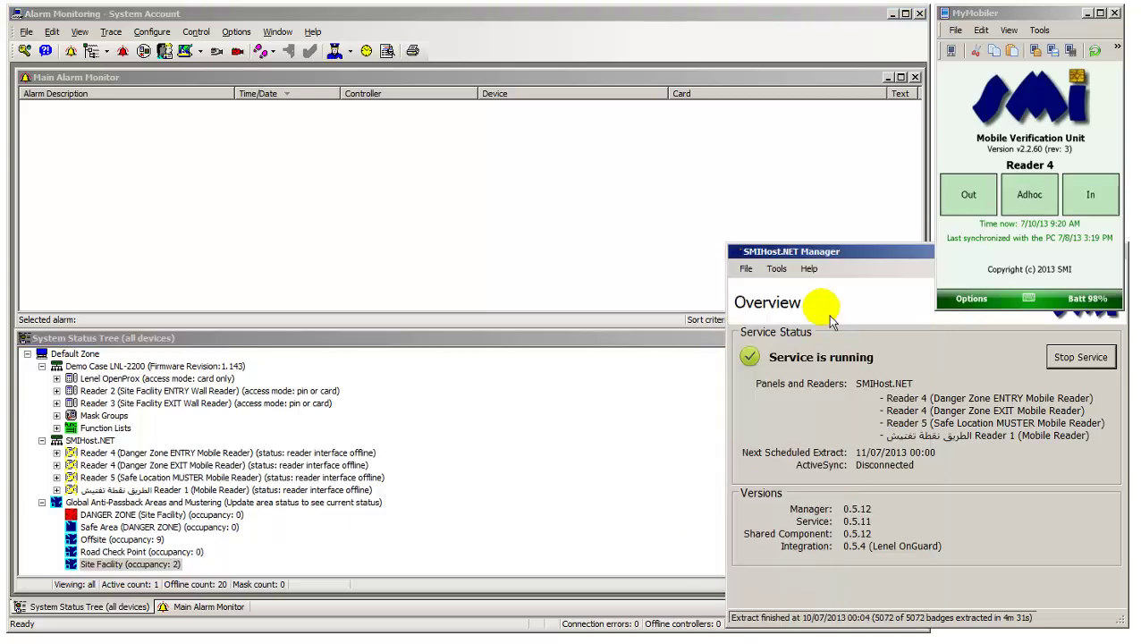
click(776, 268)
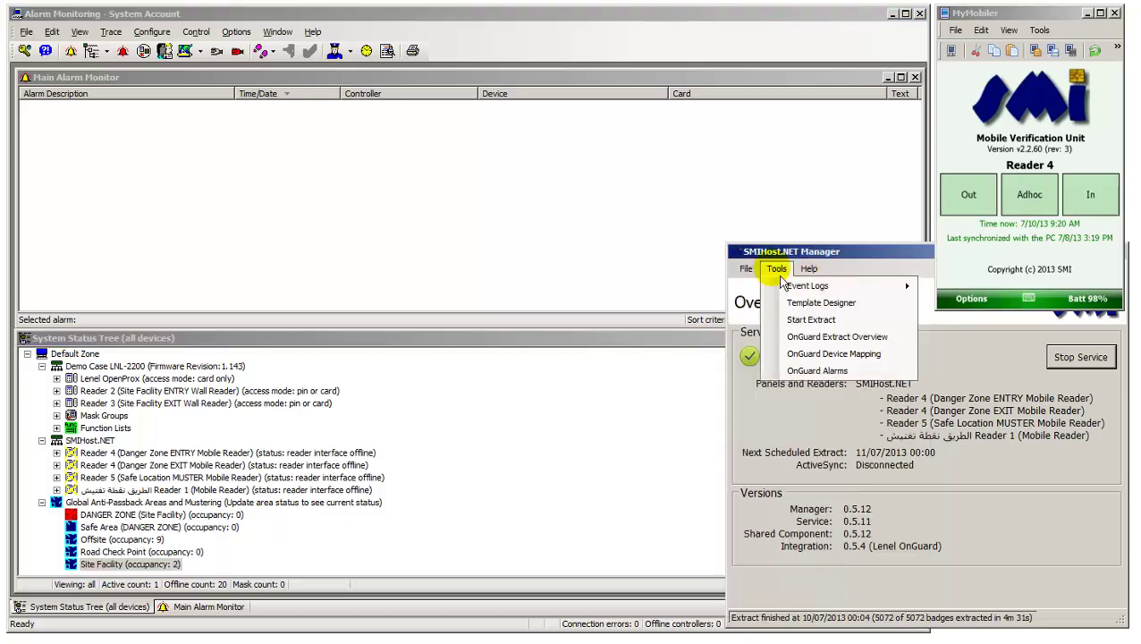
click(843, 357)
click(439, 257)
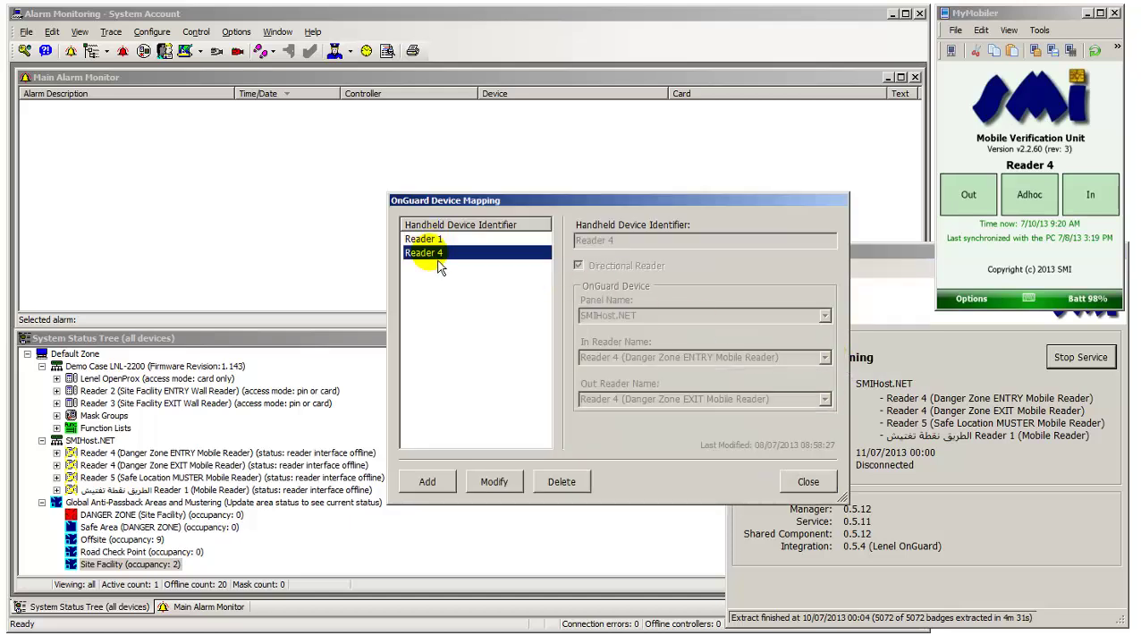
click(490, 483)
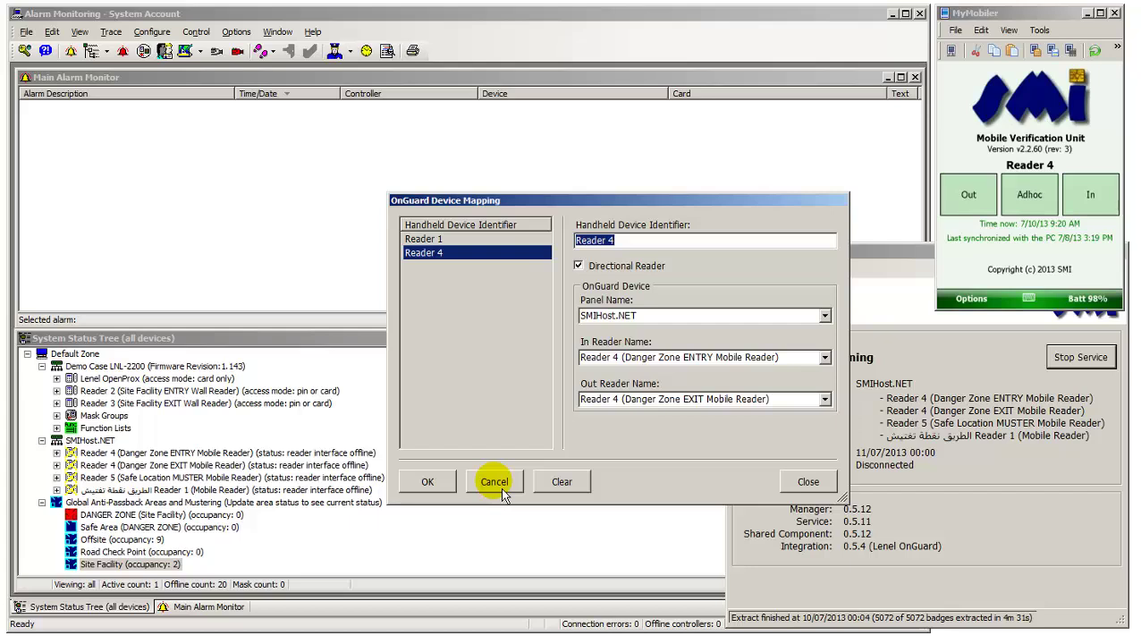
click(820, 485)
click(679, 385)
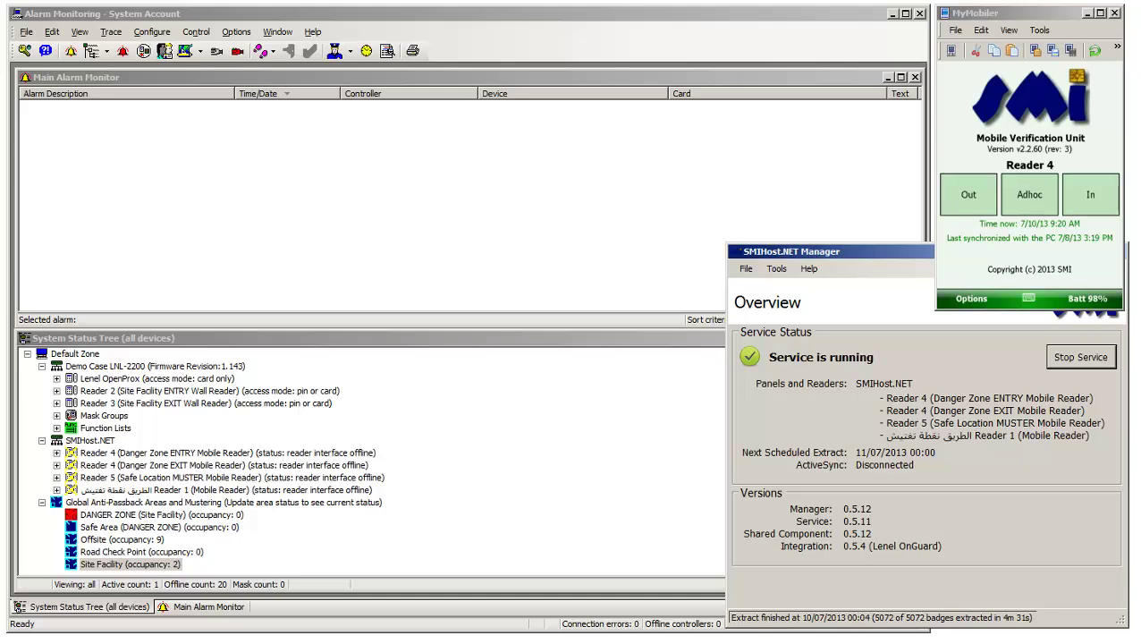
Scan cards at the mobile entry reader, then check Reader 4 ENTRY/EXIT status and the new Granted Access alarm.
click(1090, 194)
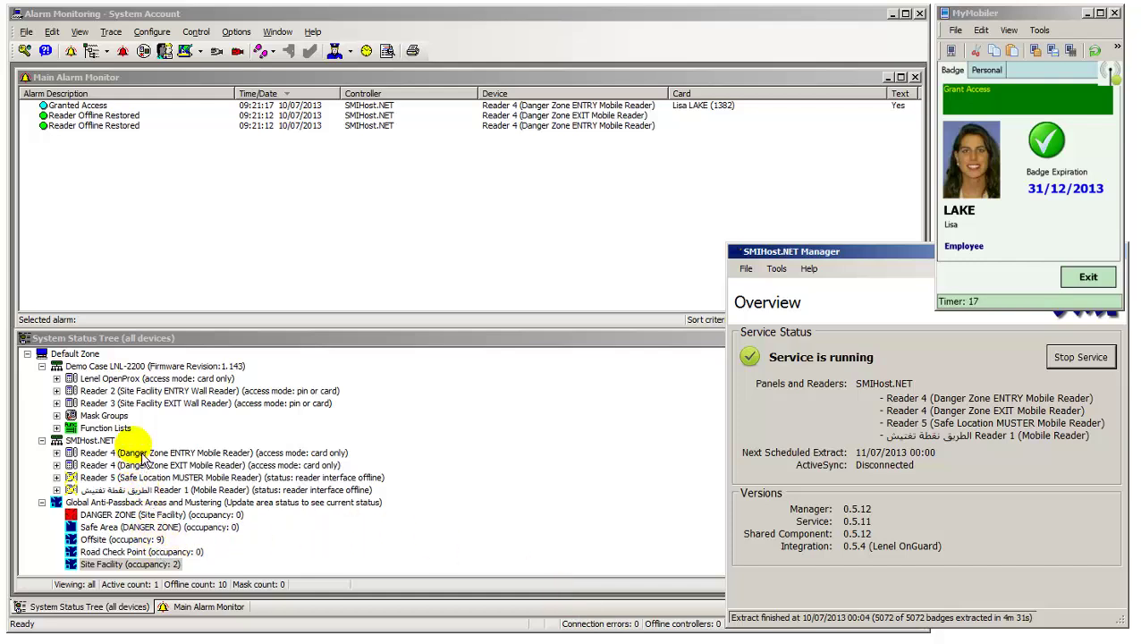
click(136, 453)
click(143, 464)
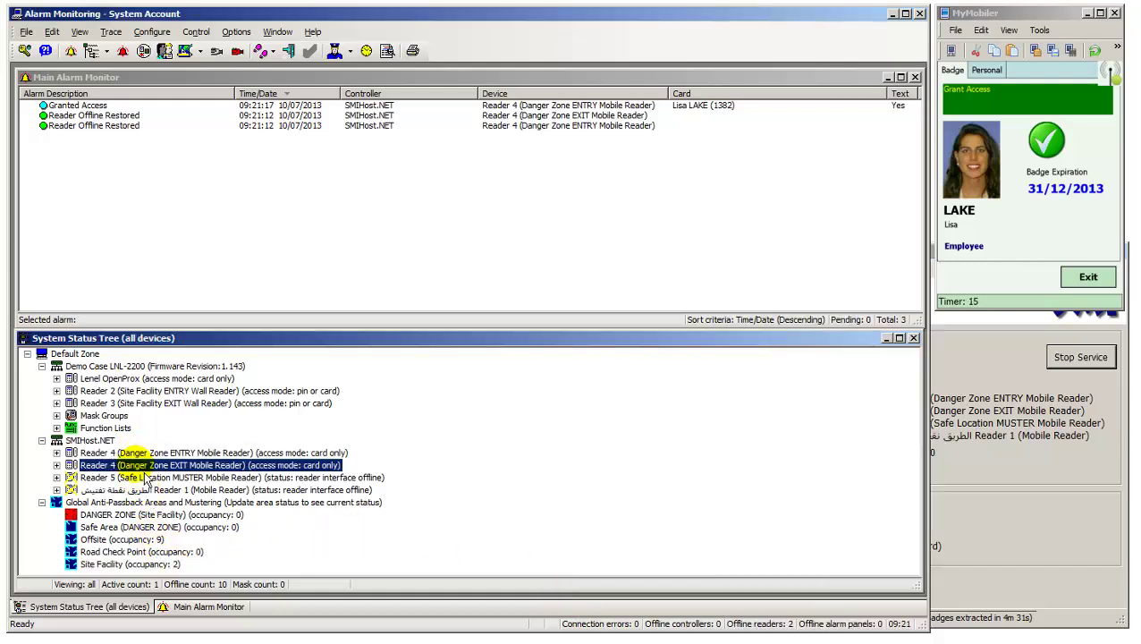
click(104, 126)
key(Up)
key(Up)
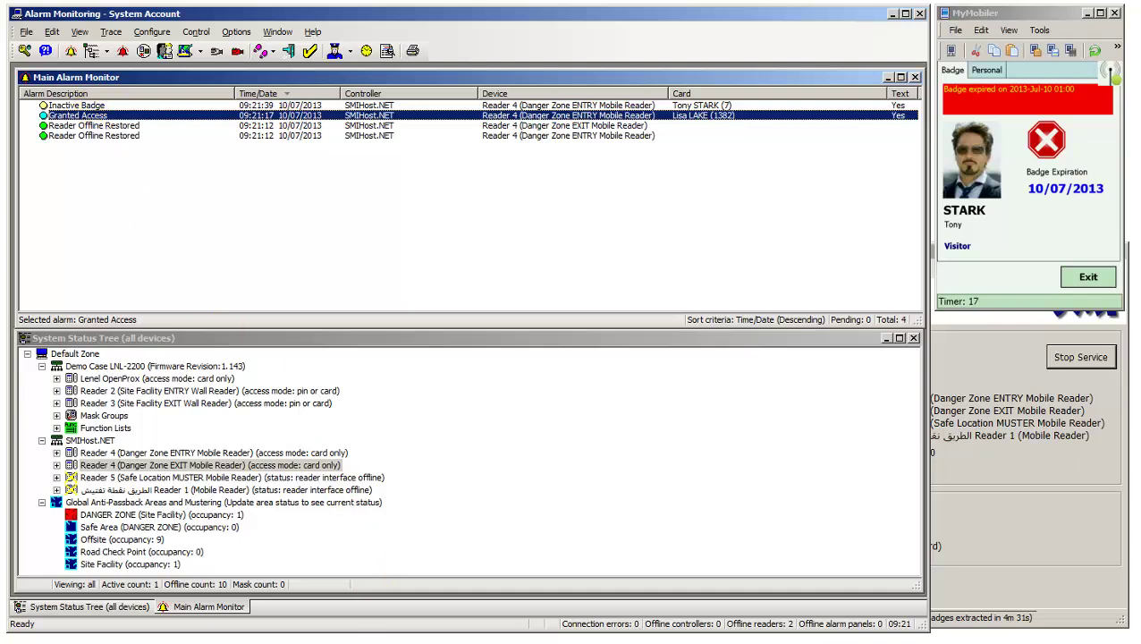
In Cardholders, search the Badge tab for Badge ID 8 to find the visitor's record.
key(alt+Tab)
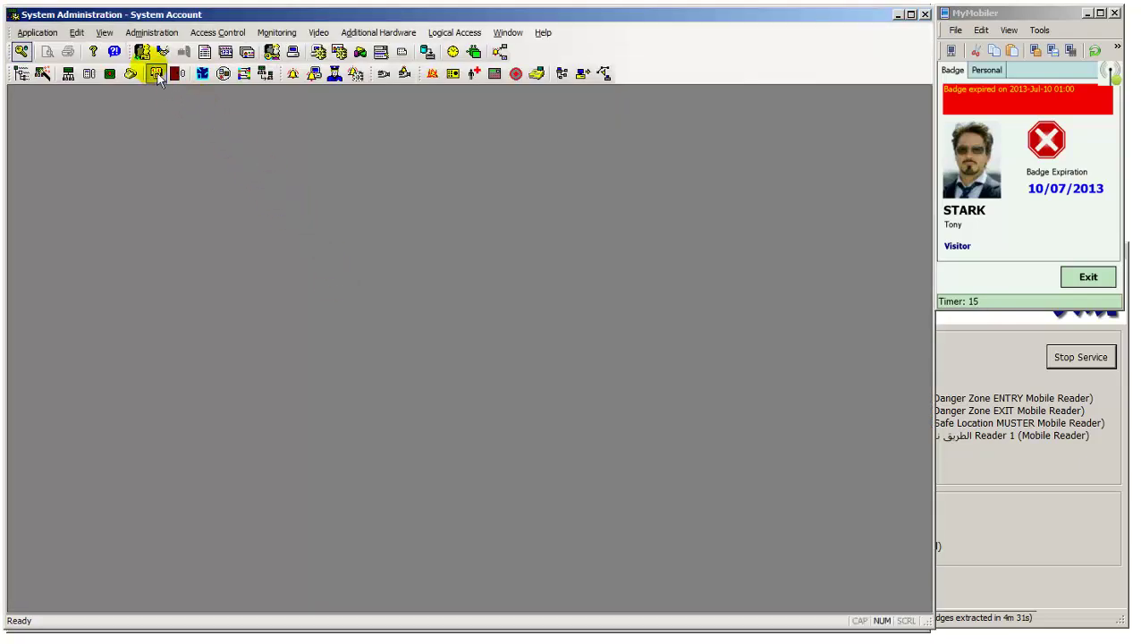
click(152, 32)
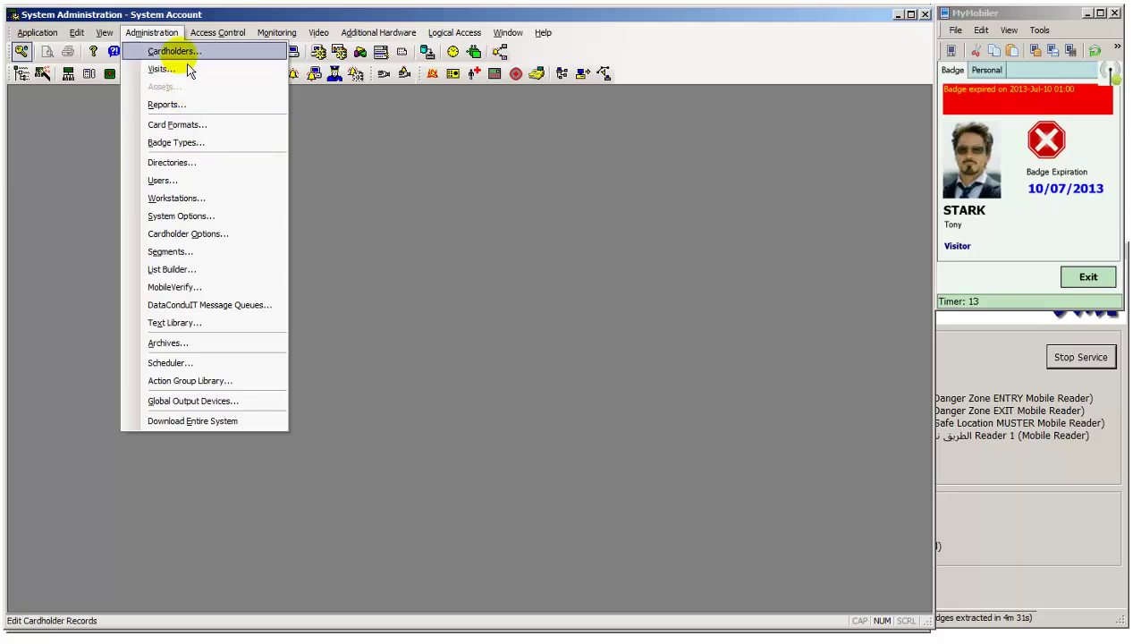
click(178, 49)
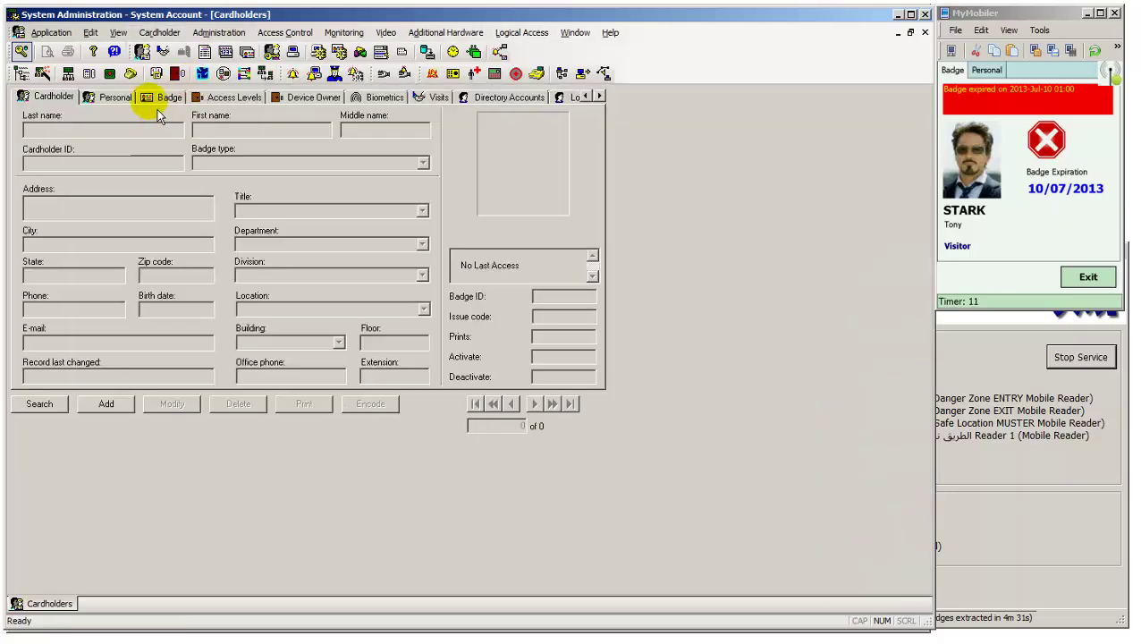
click(147, 96)
click(39, 403)
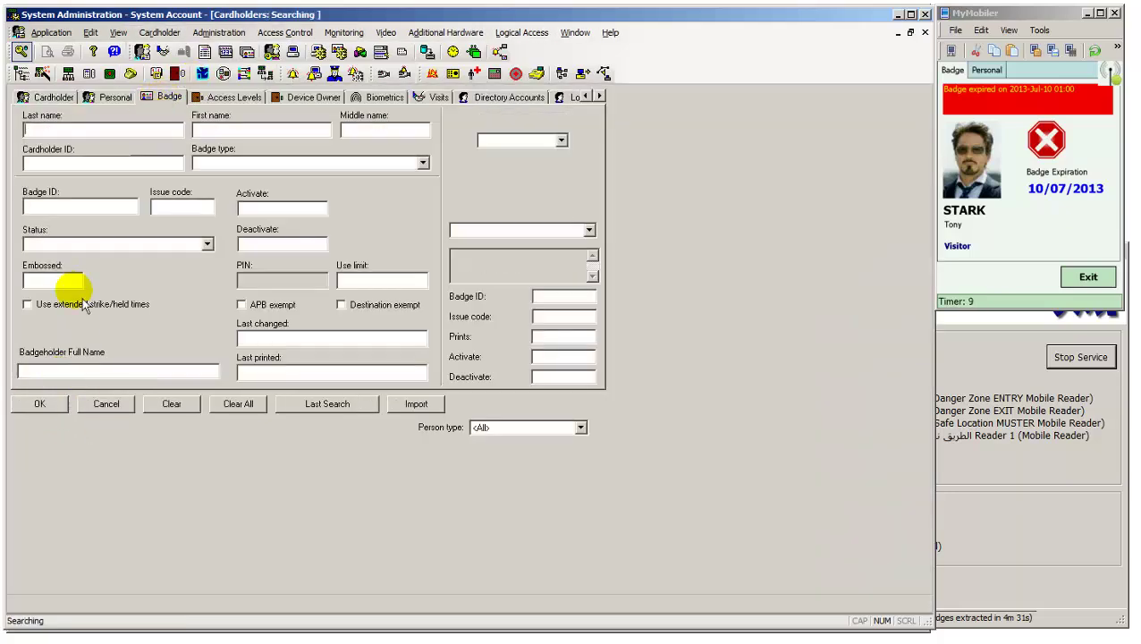
click(70, 207)
text(8)
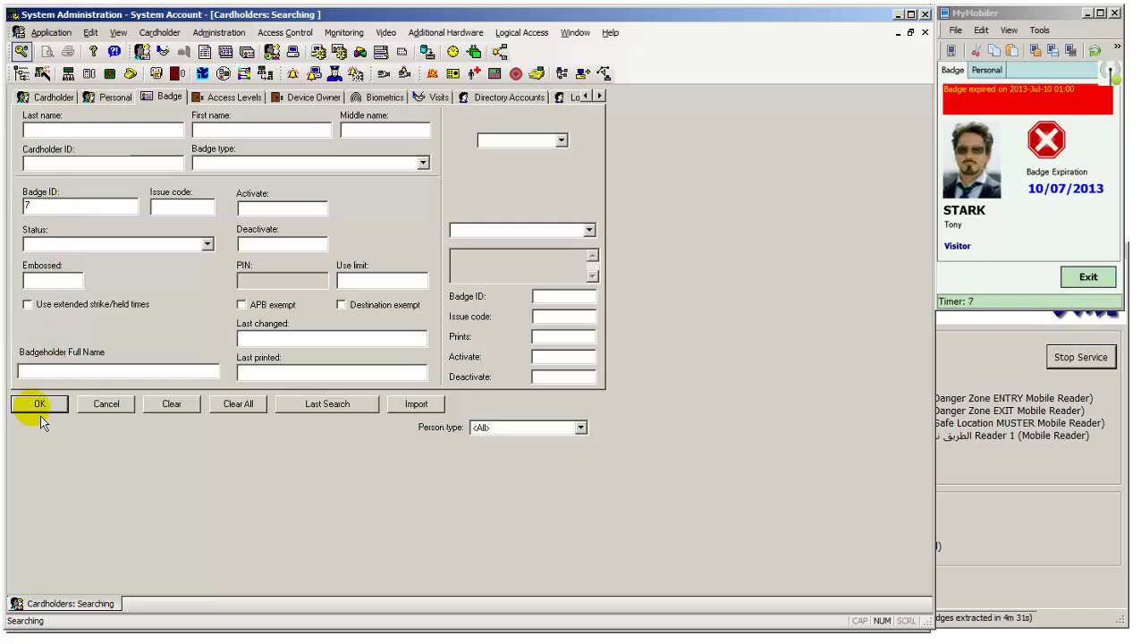
click(39, 403)
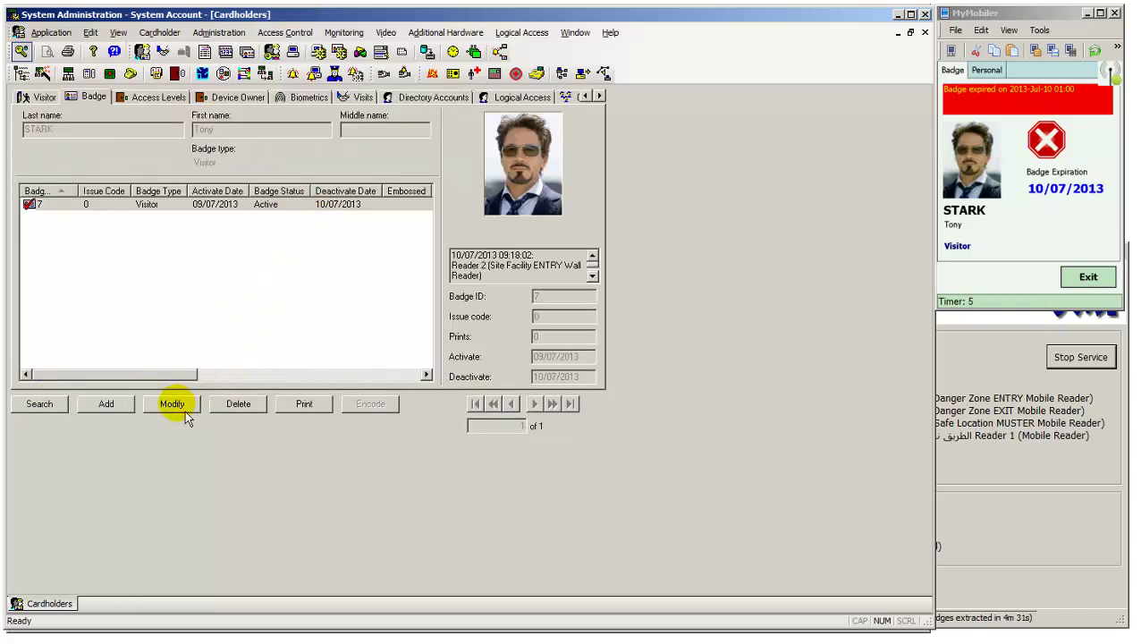
Change the badge's deactivate date to 11/07/2013 and save it.
click(172, 403)
click(270, 250)
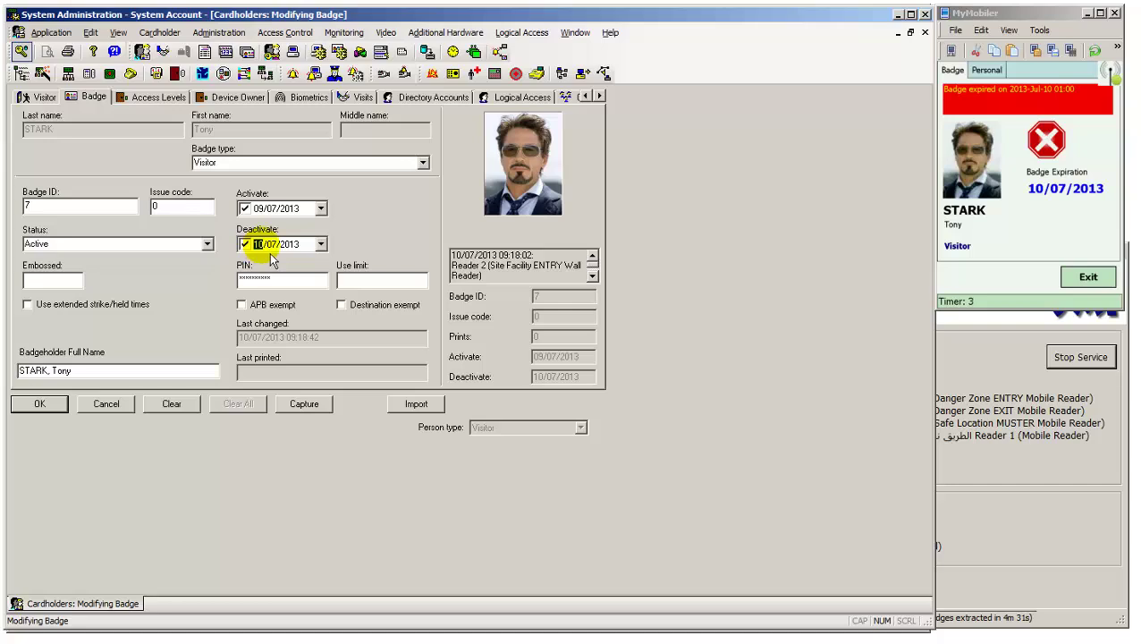
click(57, 408)
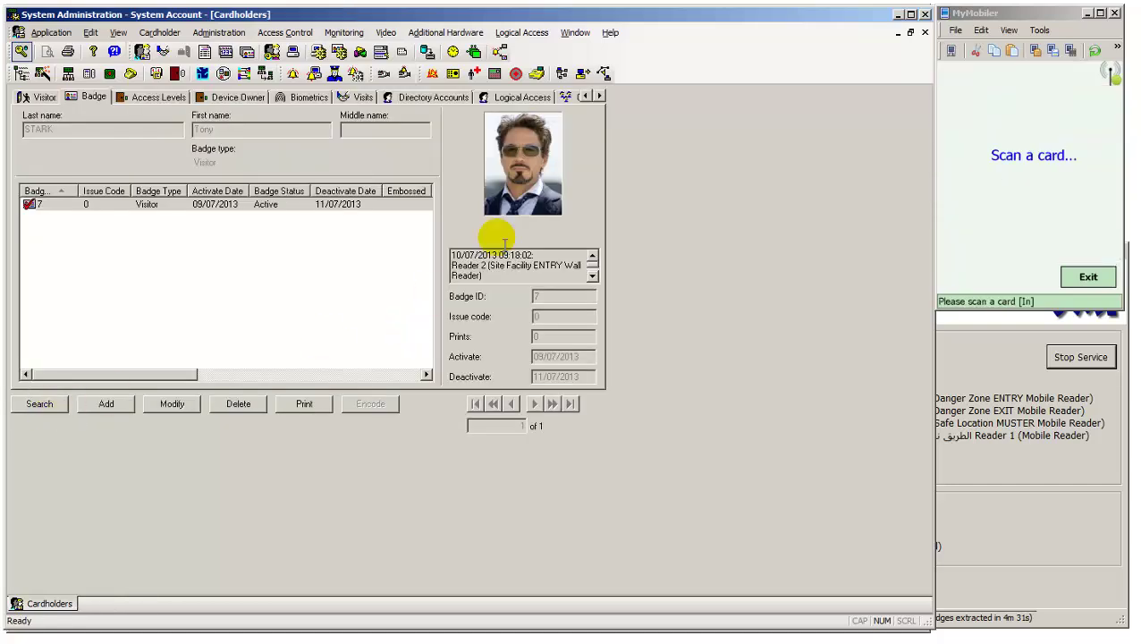
Close Cardholders, then after the rescan select the visitor's new Granted Access alarm at Reader 4 ENTRY.
click(924, 32)
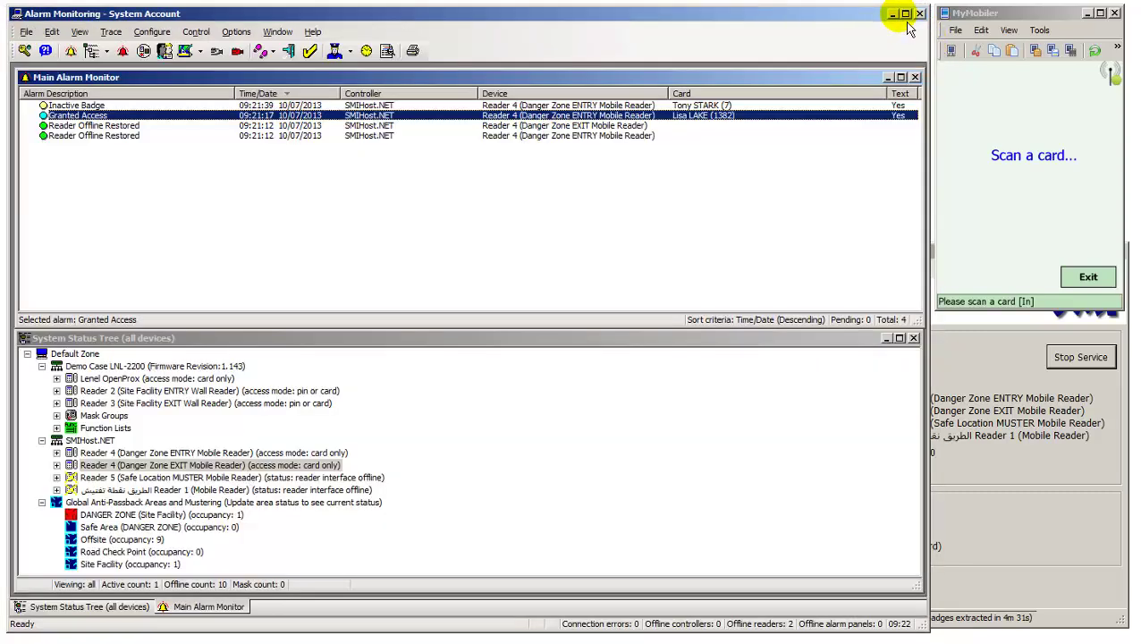
click(704, 105)
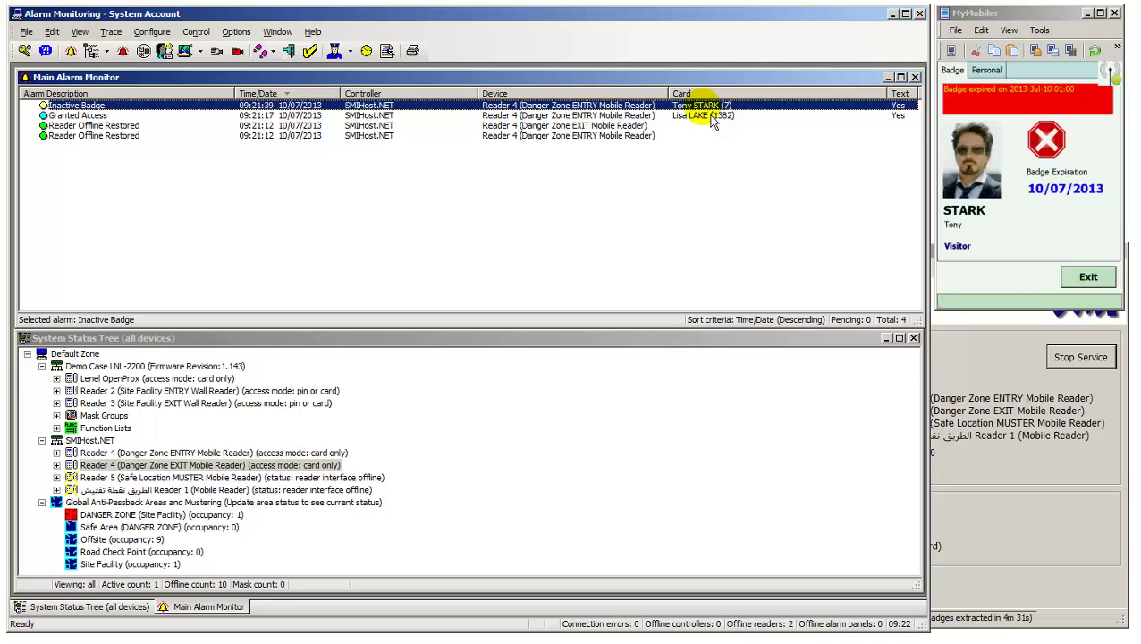
click(631, 108)
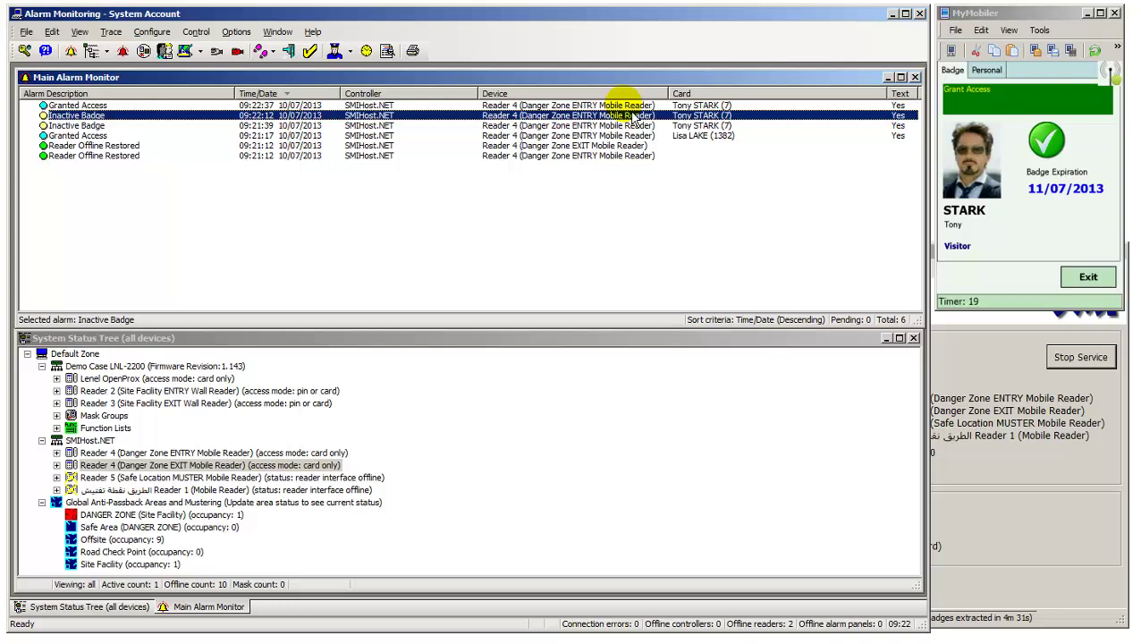
key(Up)
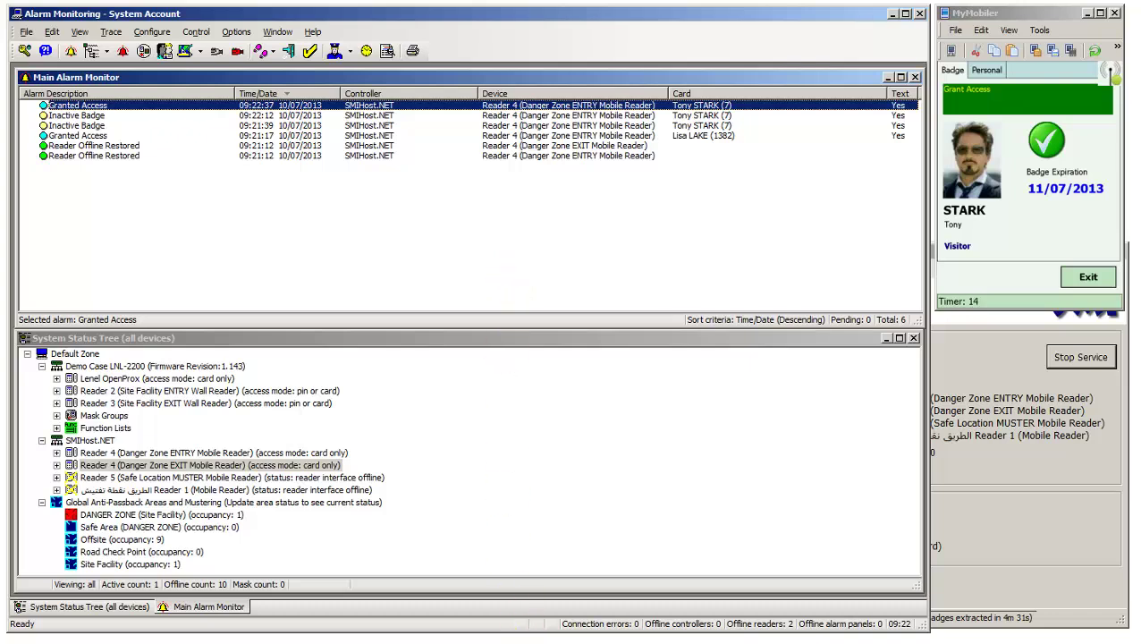
Open Reader 4 (Danger Zone ENTRY Mobile Reader) anti-passback settings in Readers and Doors for modification.
key(alt+Tab)
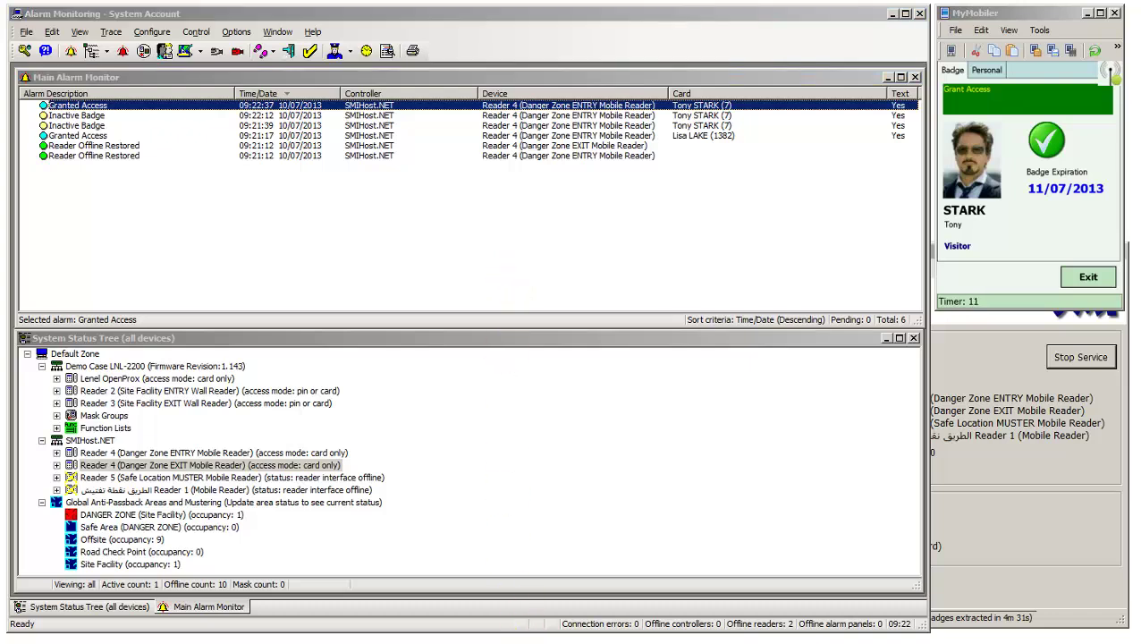
click(208, 39)
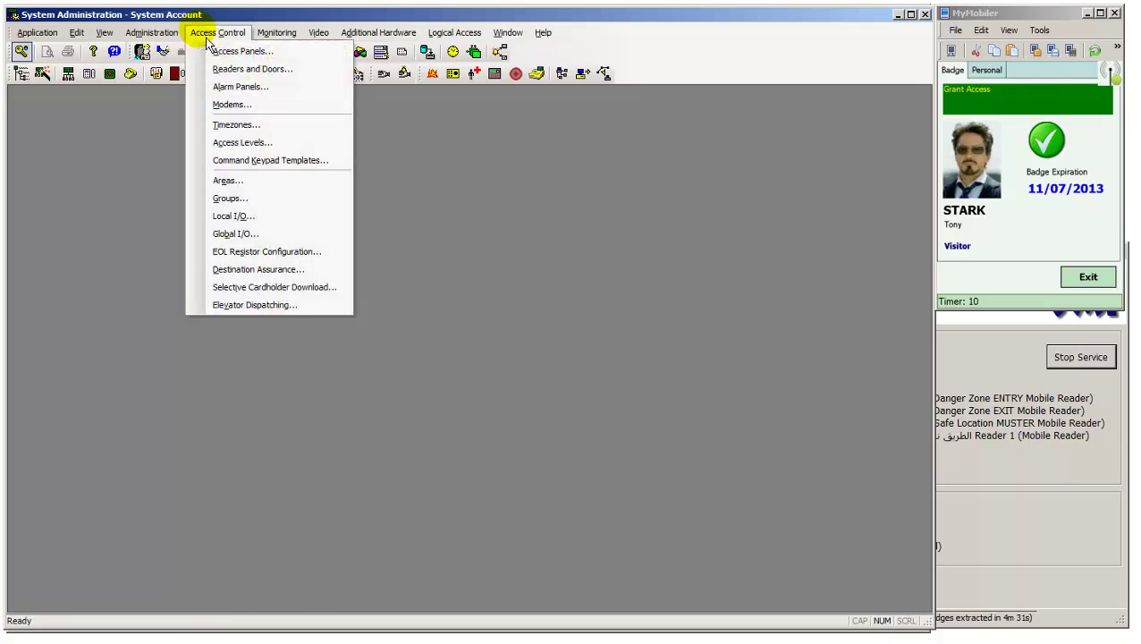
click(244, 71)
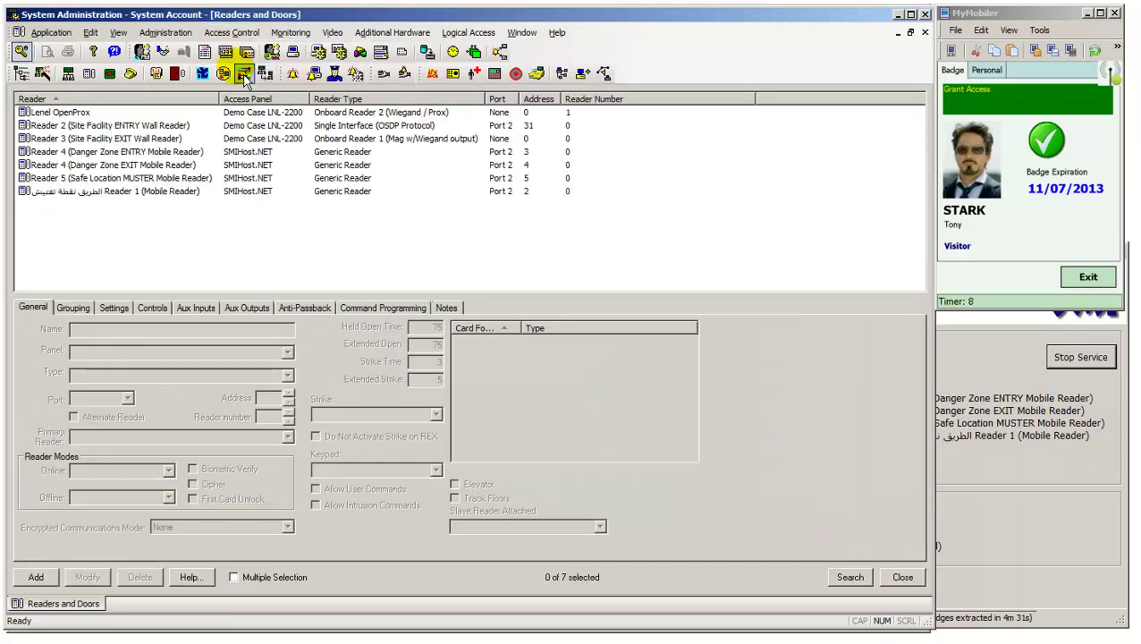
click(170, 152)
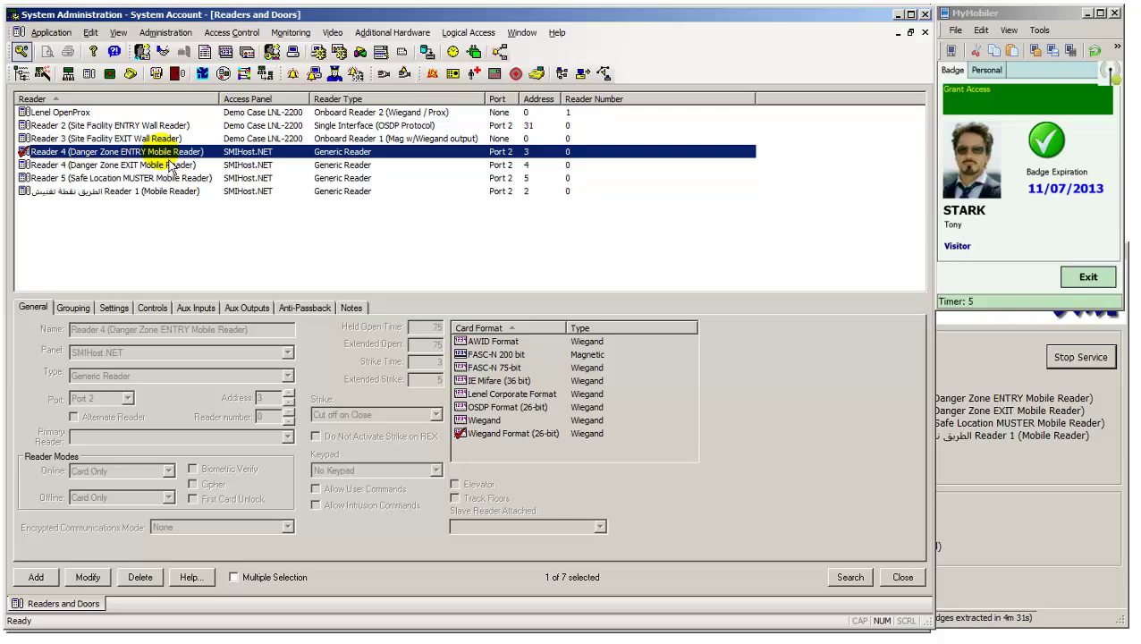
click(309, 308)
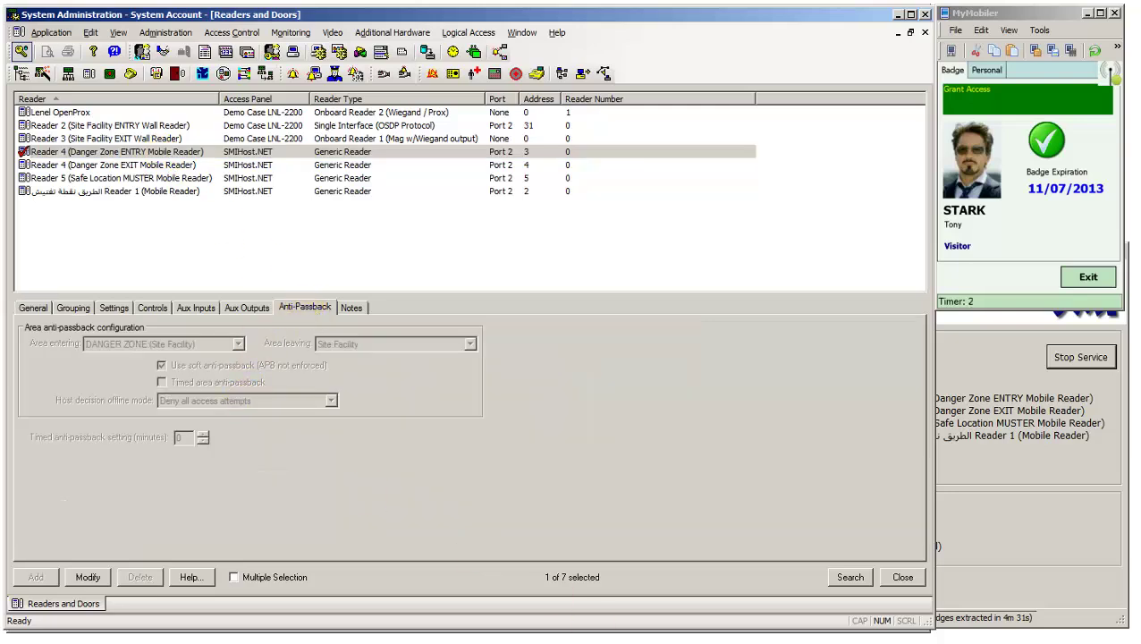
click(87, 577)
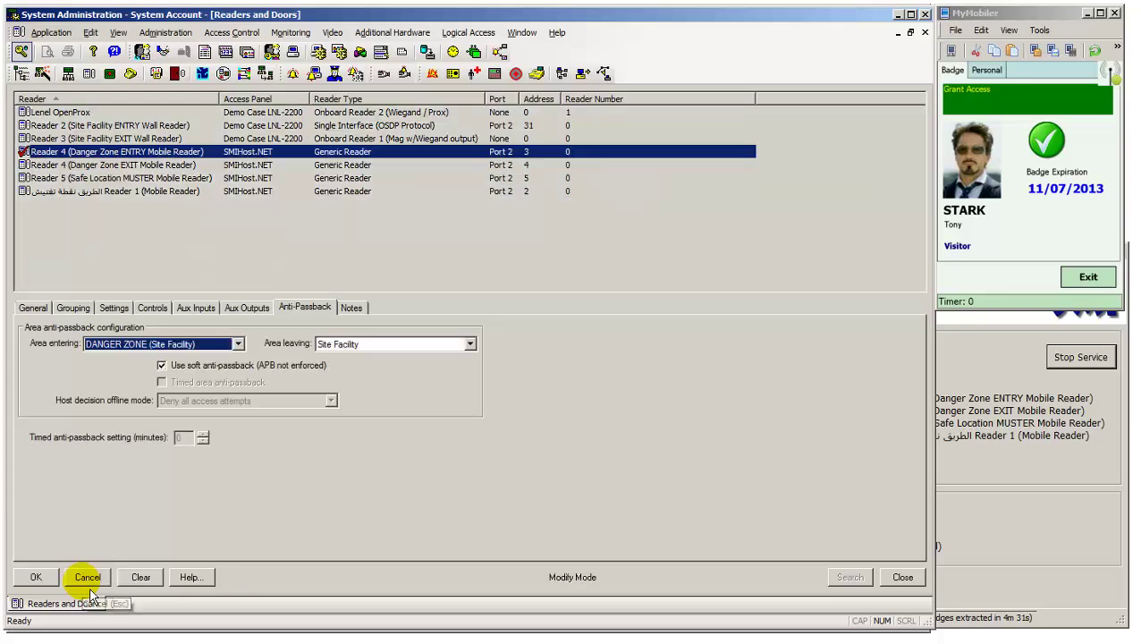
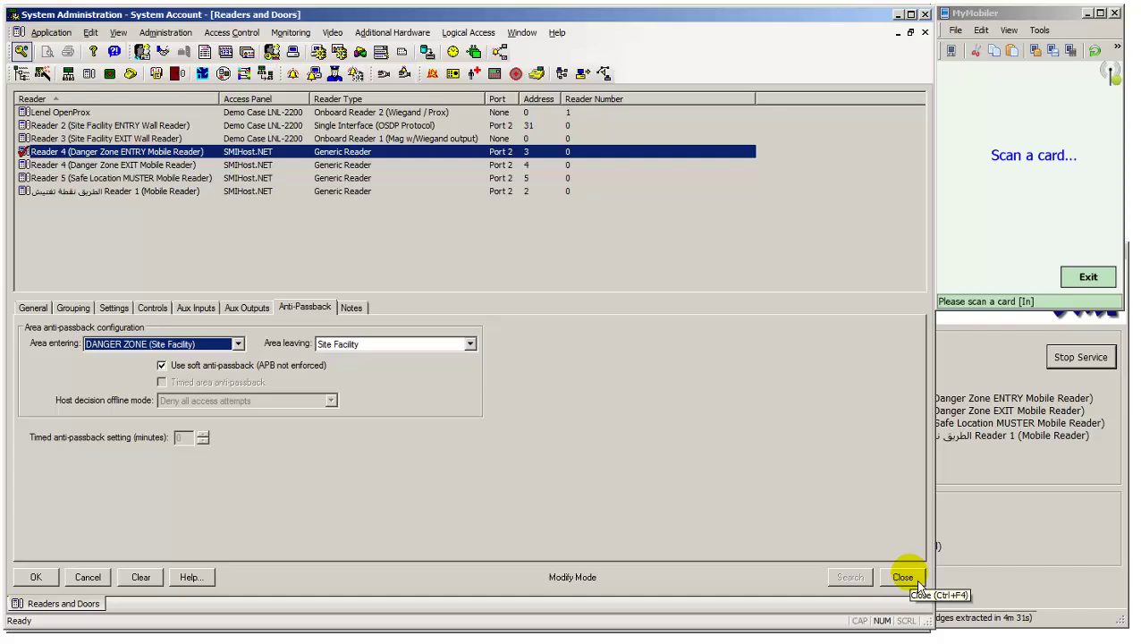
Close the Readers and Doors form, answering Yes to abandon its unsaved reader changes.
click(907, 578)
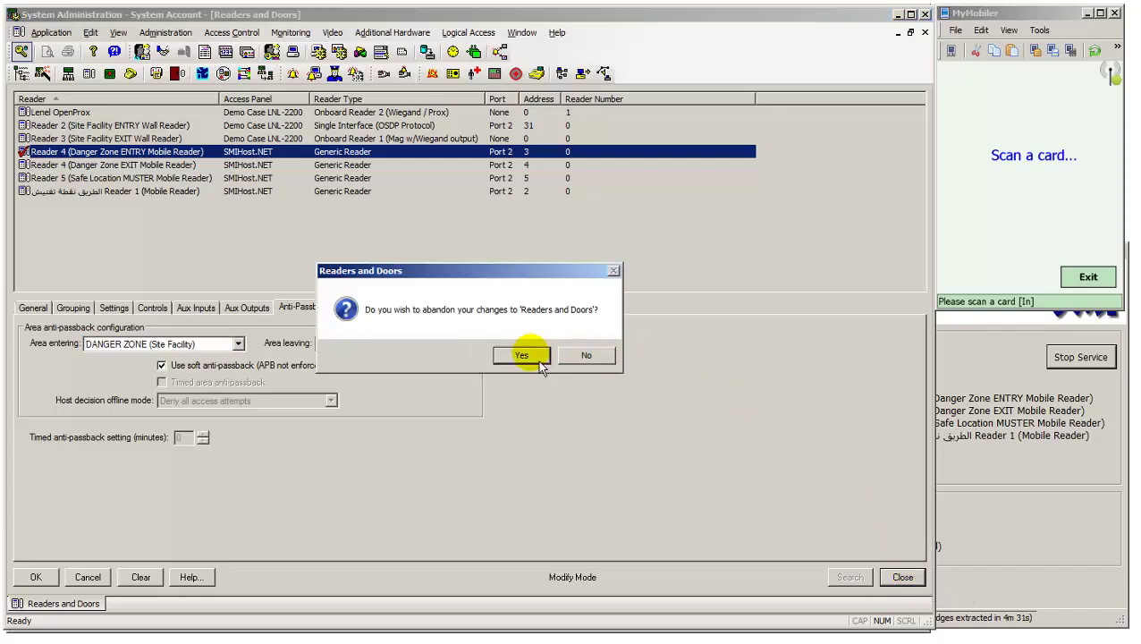
click(523, 356)
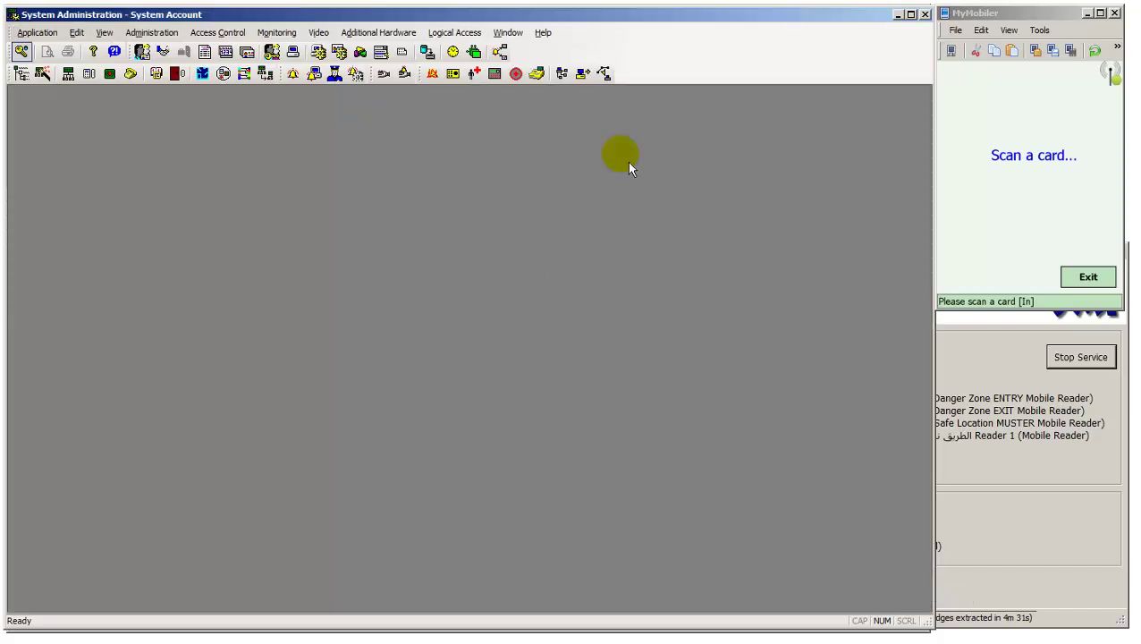
Scan a badge on the MyMobiler handheld and select the new Granted APB Violation, Entry Made alarm.
click(898, 16)
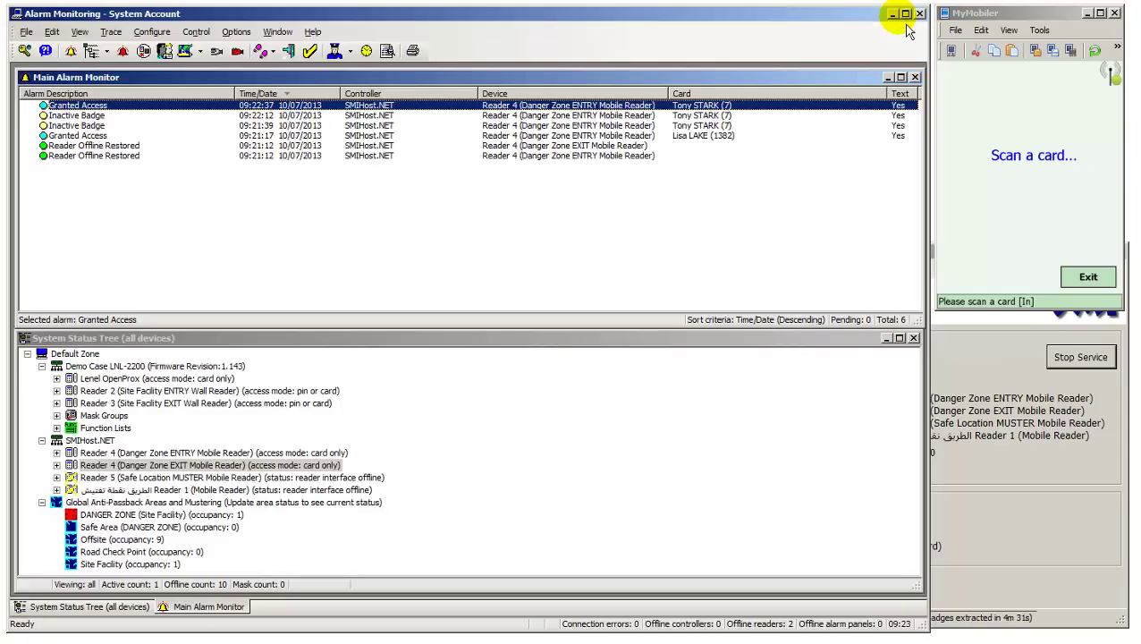
click(1102, 288)
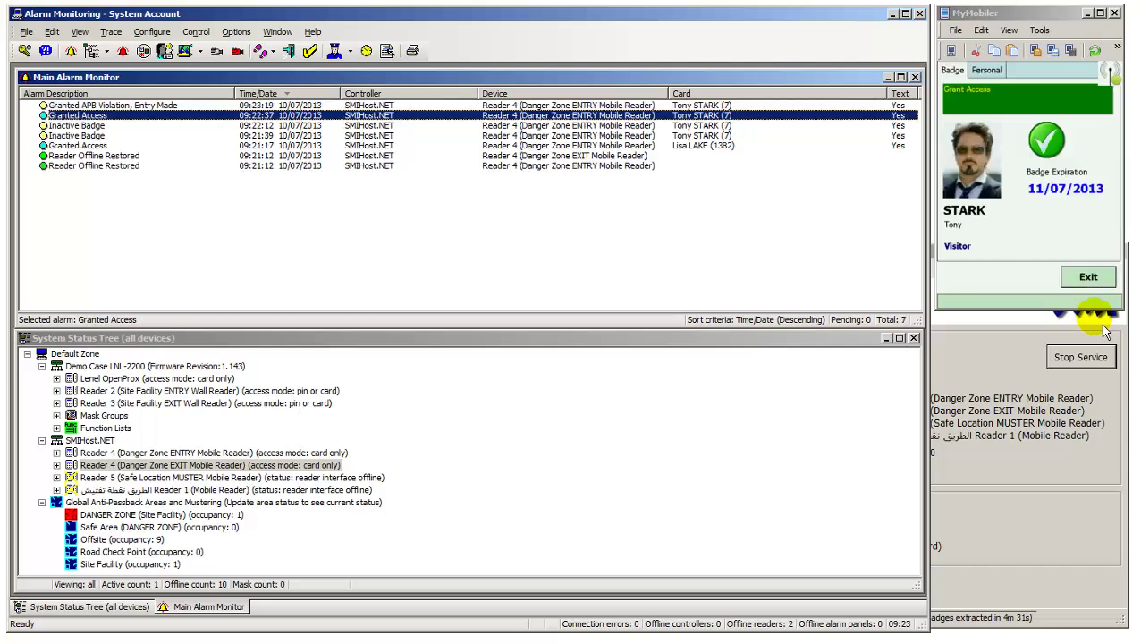
click(193, 106)
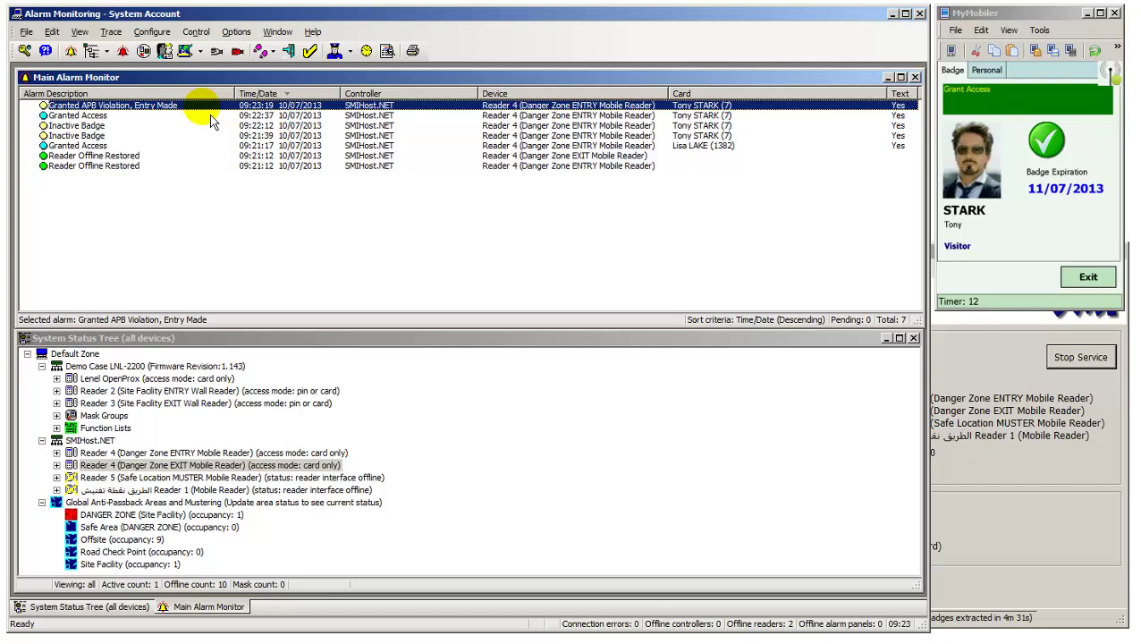
Update the DANGER ZONE area status so it shows occupancy 2.
right_click(157, 516)
click(196, 526)
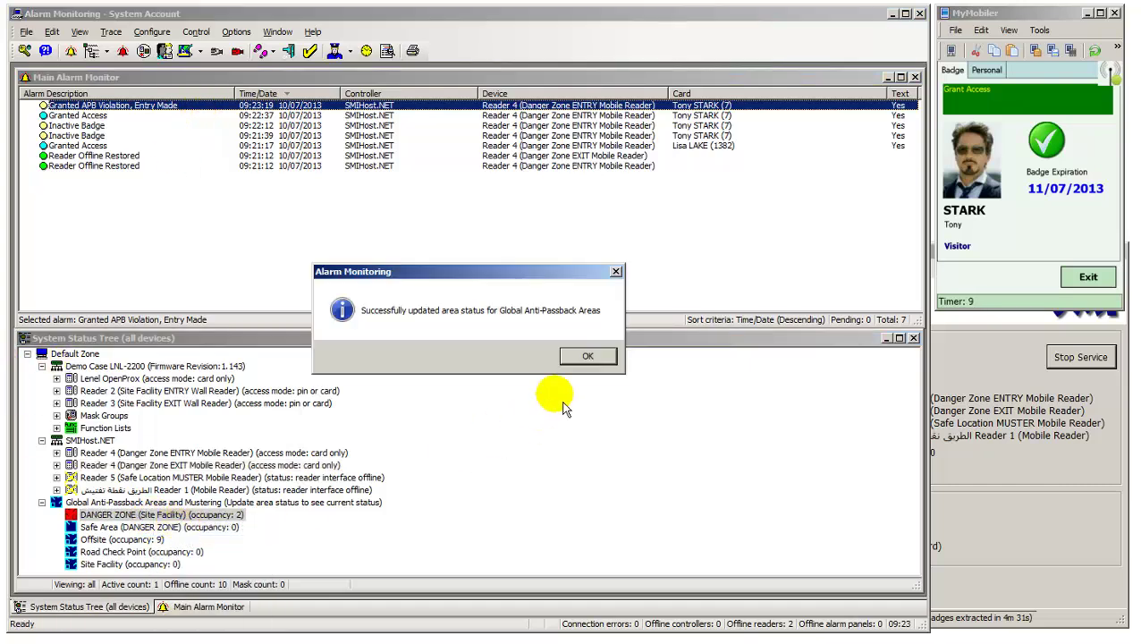
click(587, 356)
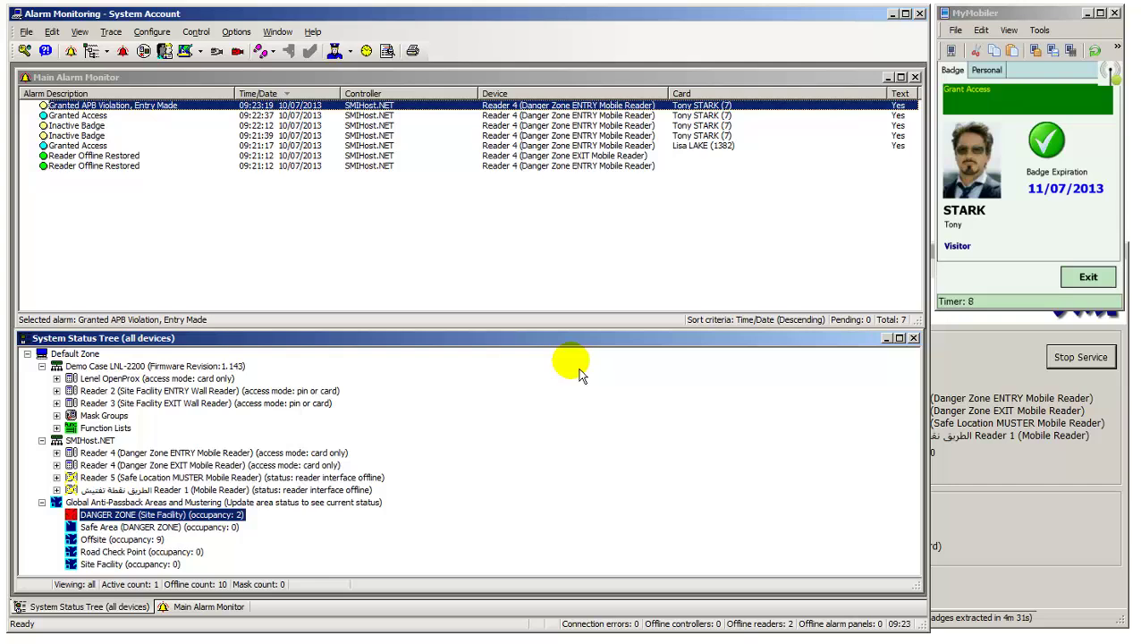
Review the DANGER ZONE occupancy report's two occupants, then close it.
right_click(223, 515)
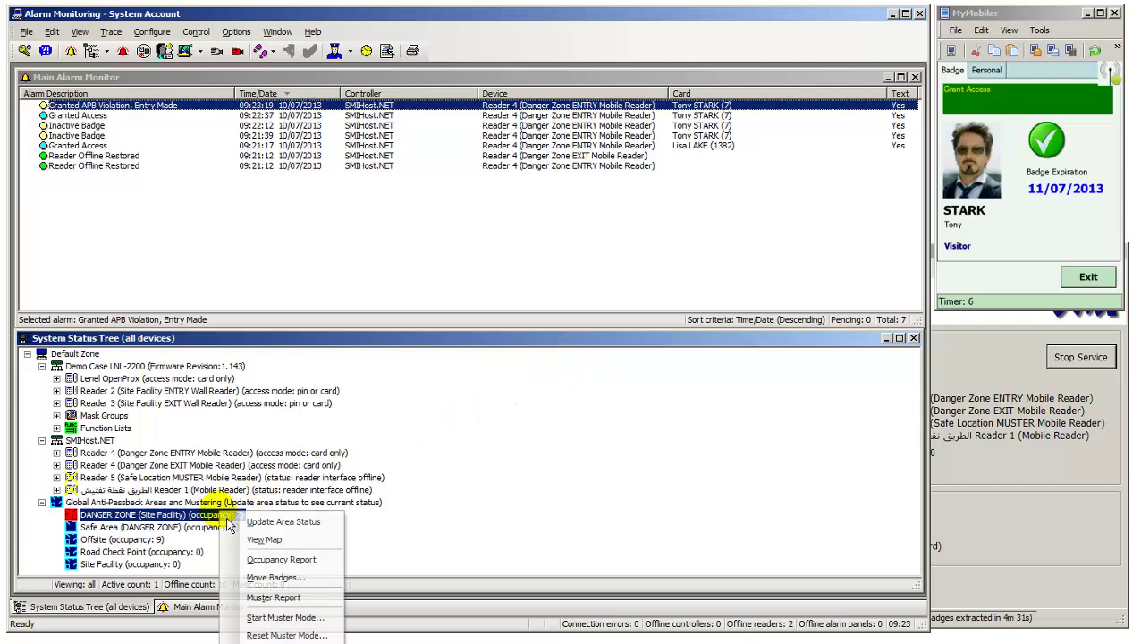
click(280, 561)
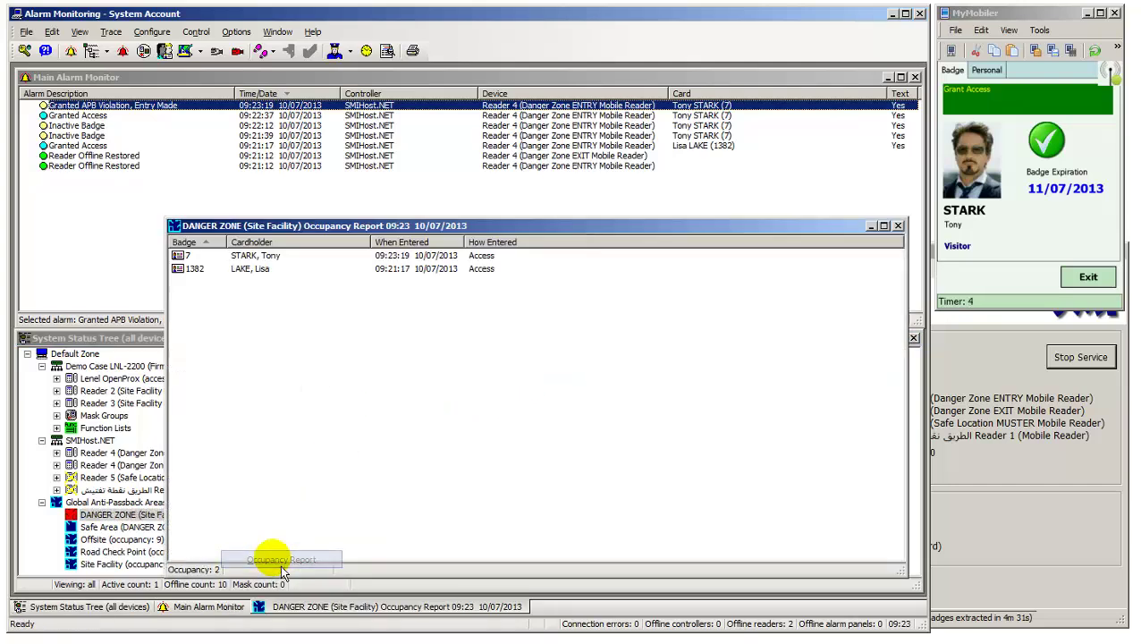
click(211, 272)
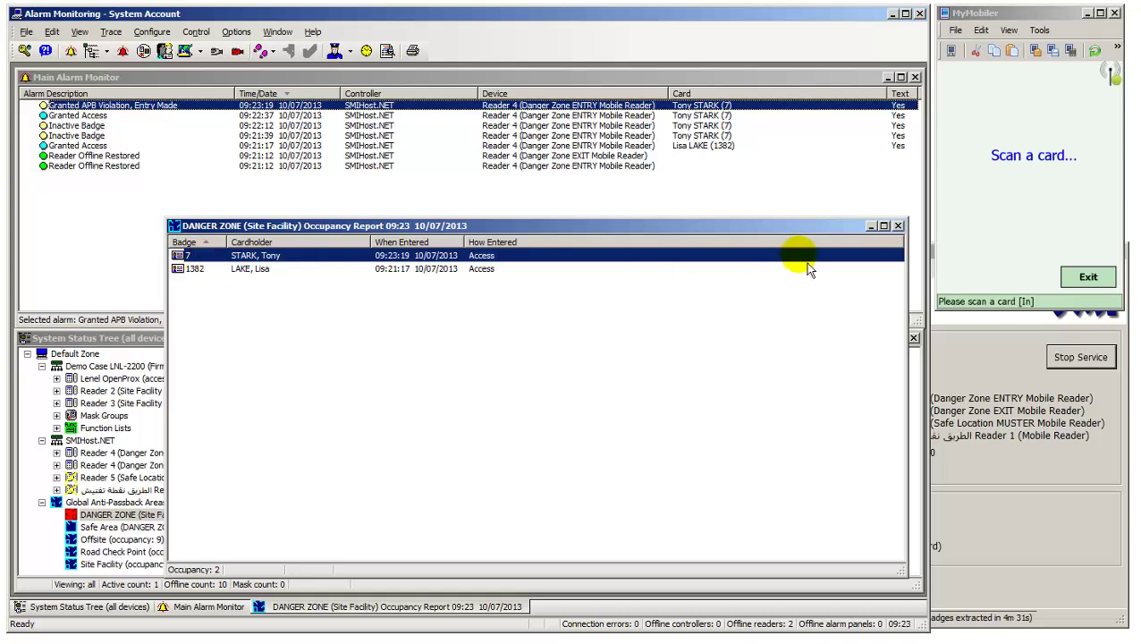
click(899, 226)
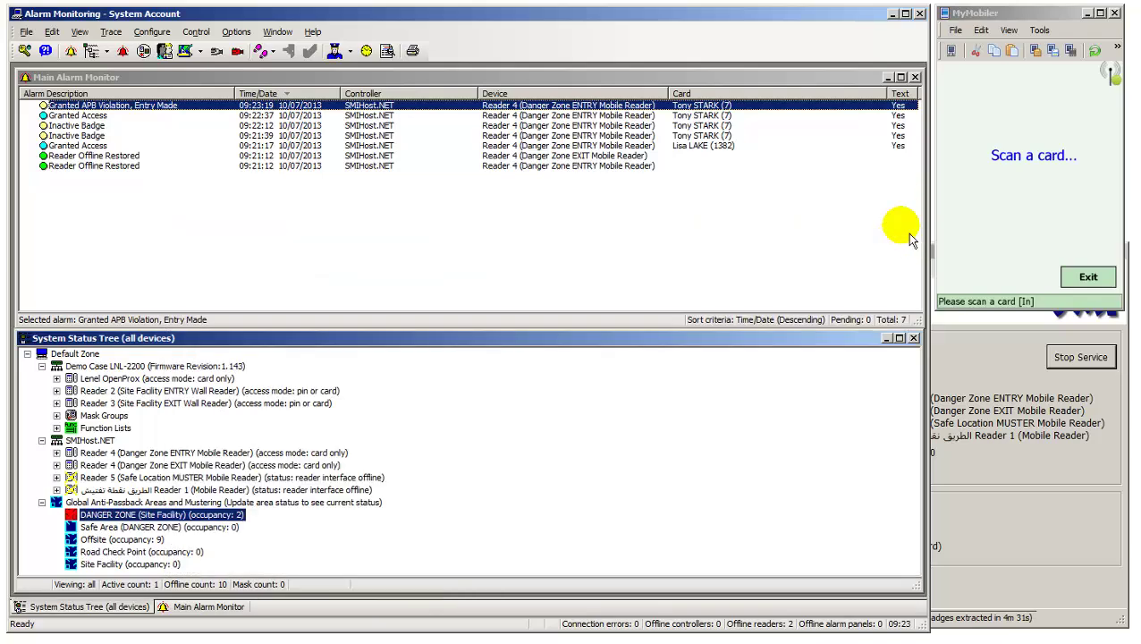
Add an OnGuard device mapping of 'Reader 5' to SMIHost.NET's Reader 5 (Safe Location MUSTER Mobile Reader).
click(1036, 565)
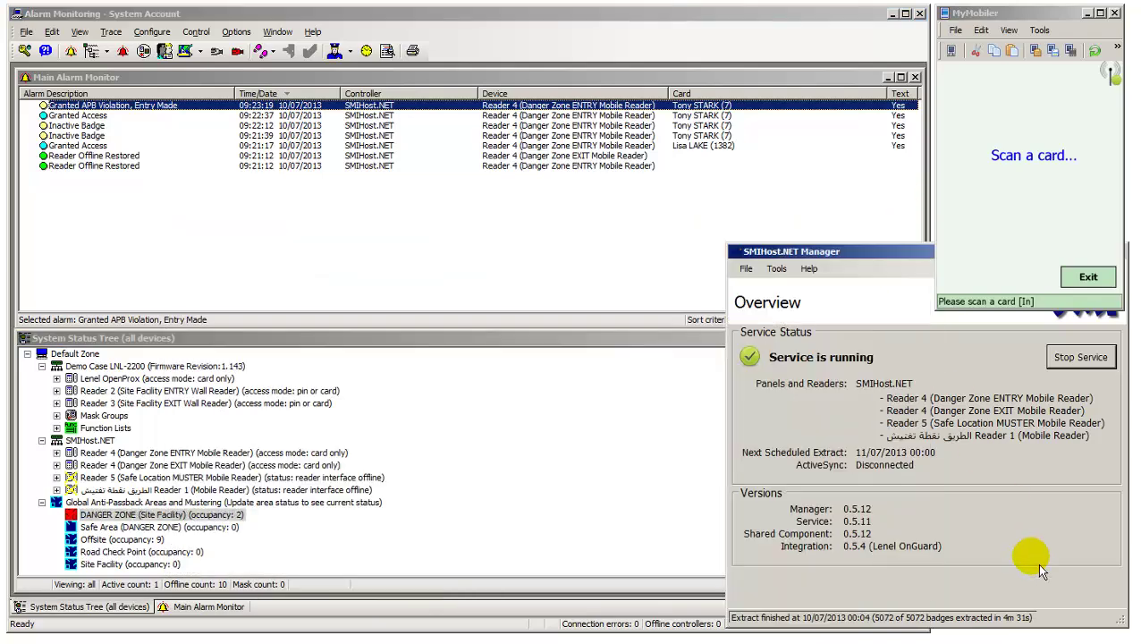
click(776, 269)
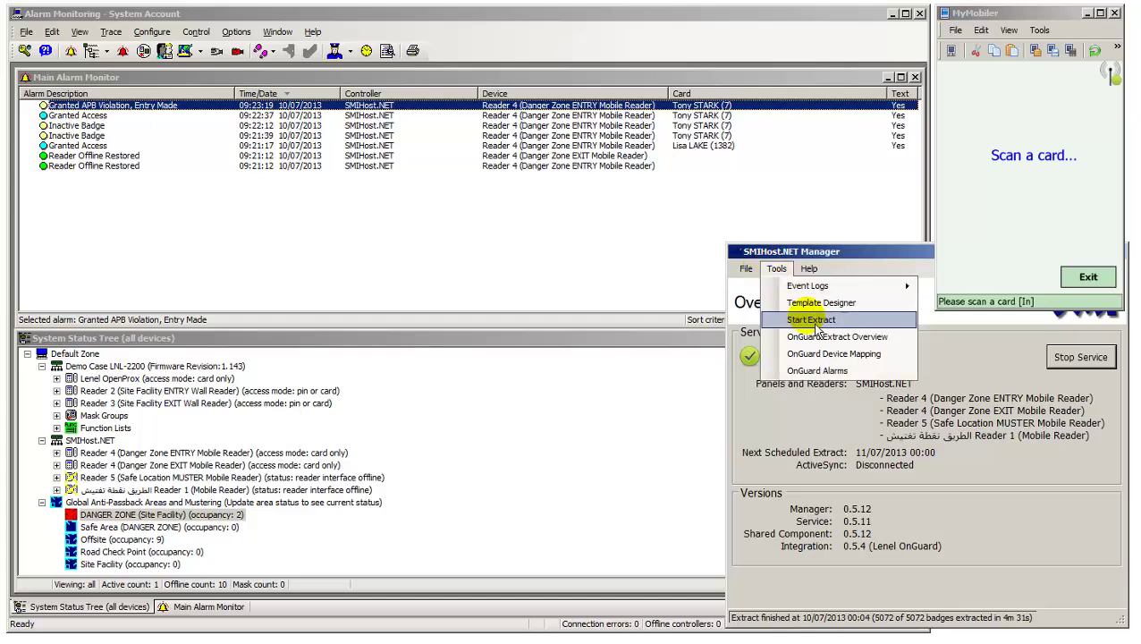
click(852, 364)
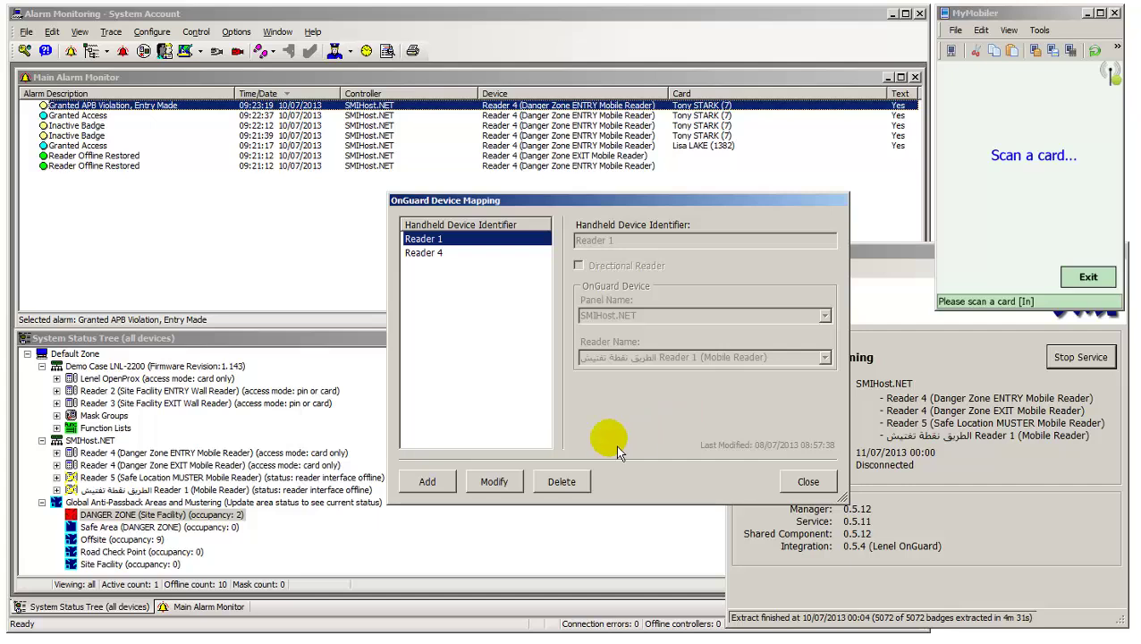
click(443, 484)
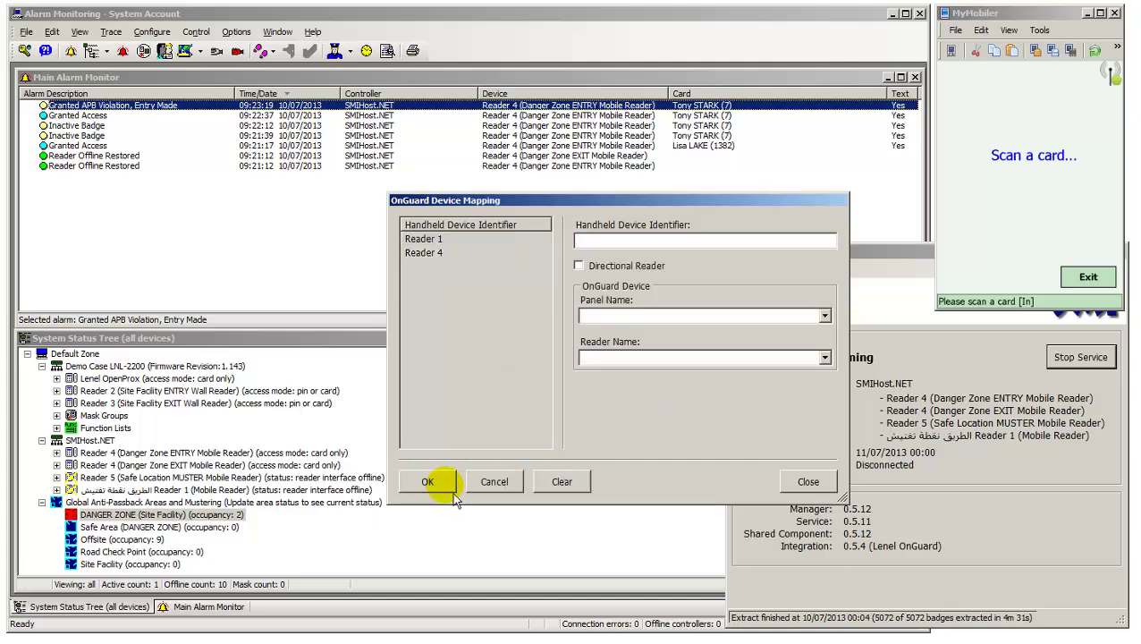
text(Rea)
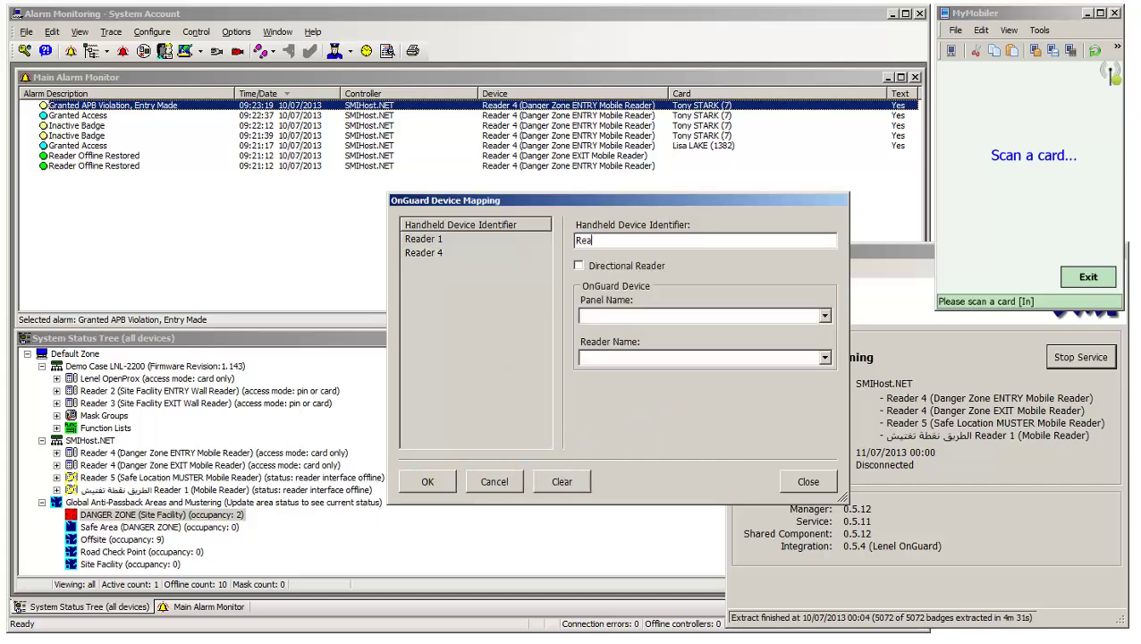
text(der 5)
click(823, 315)
click(823, 329)
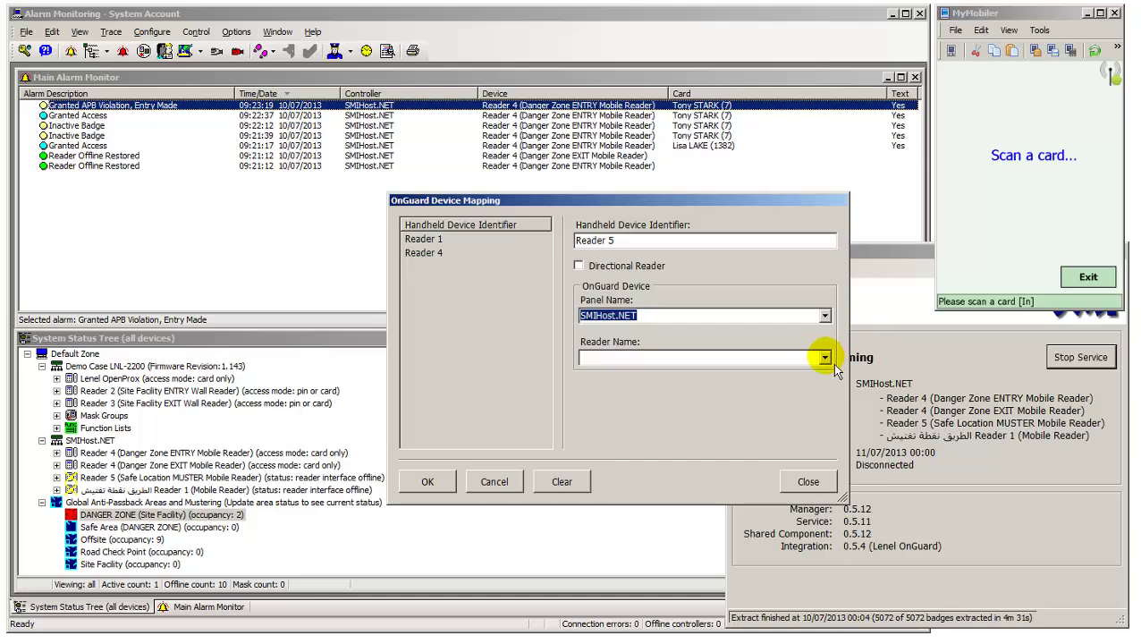
click(824, 357)
click(817, 376)
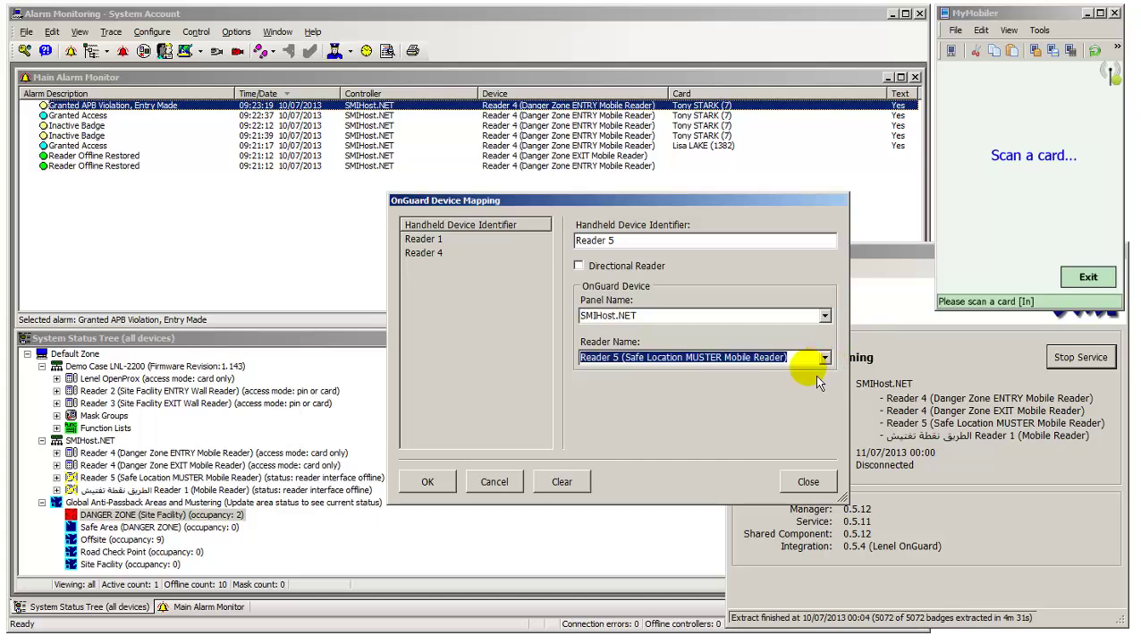
click(431, 486)
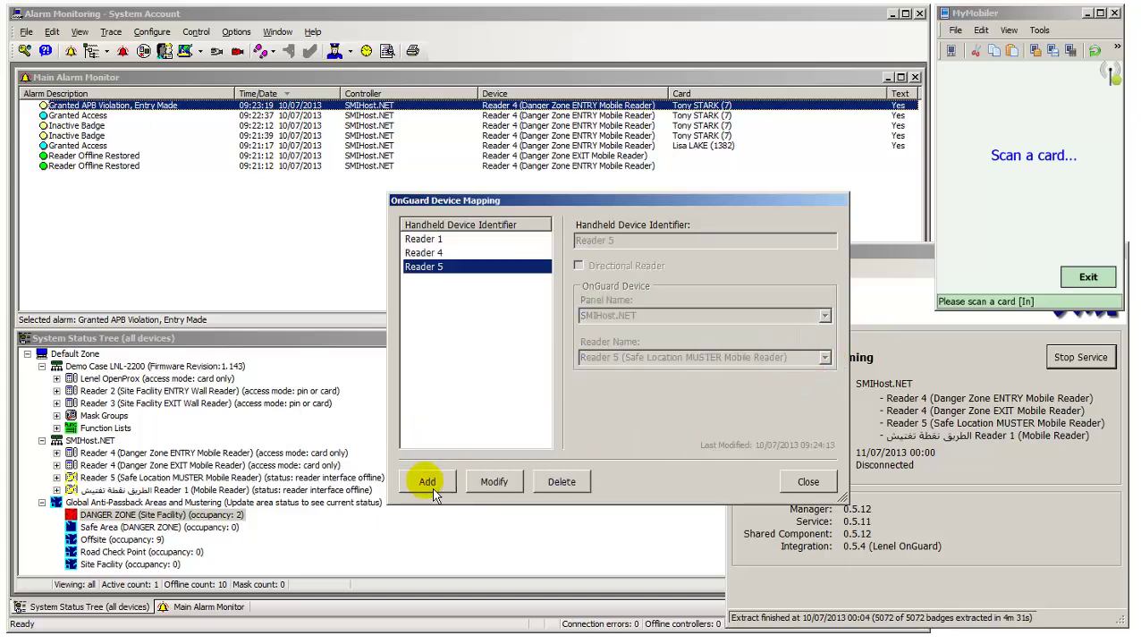
click(816, 489)
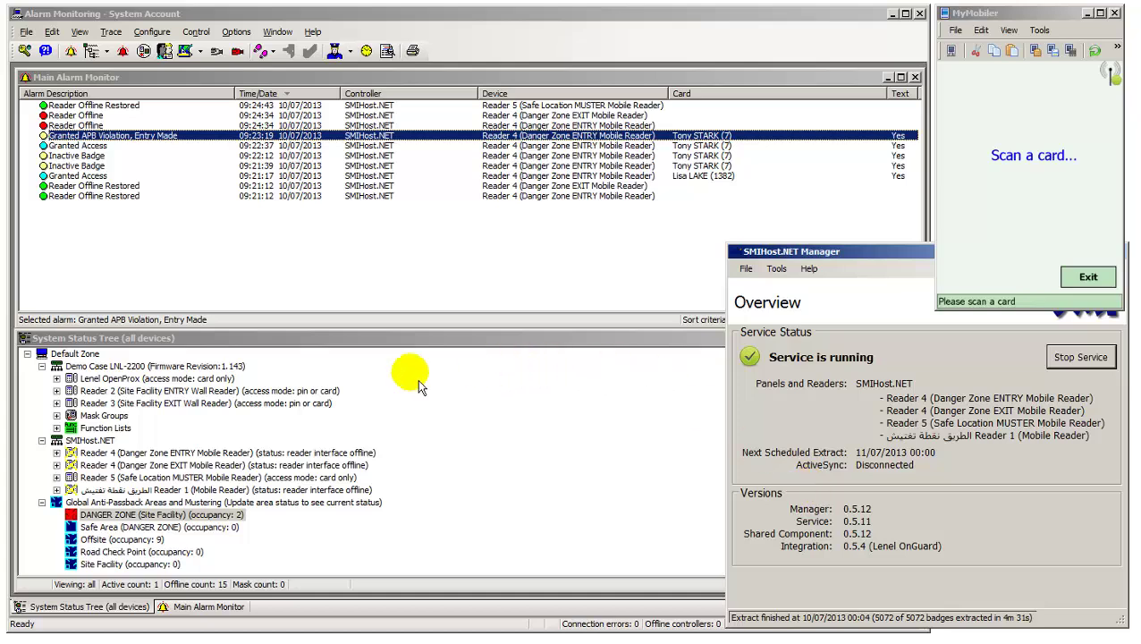
Return to Alarm Monitoring, select the Reader Offline Restored alarm, and select the DANGER ZONE area.
click(201, 477)
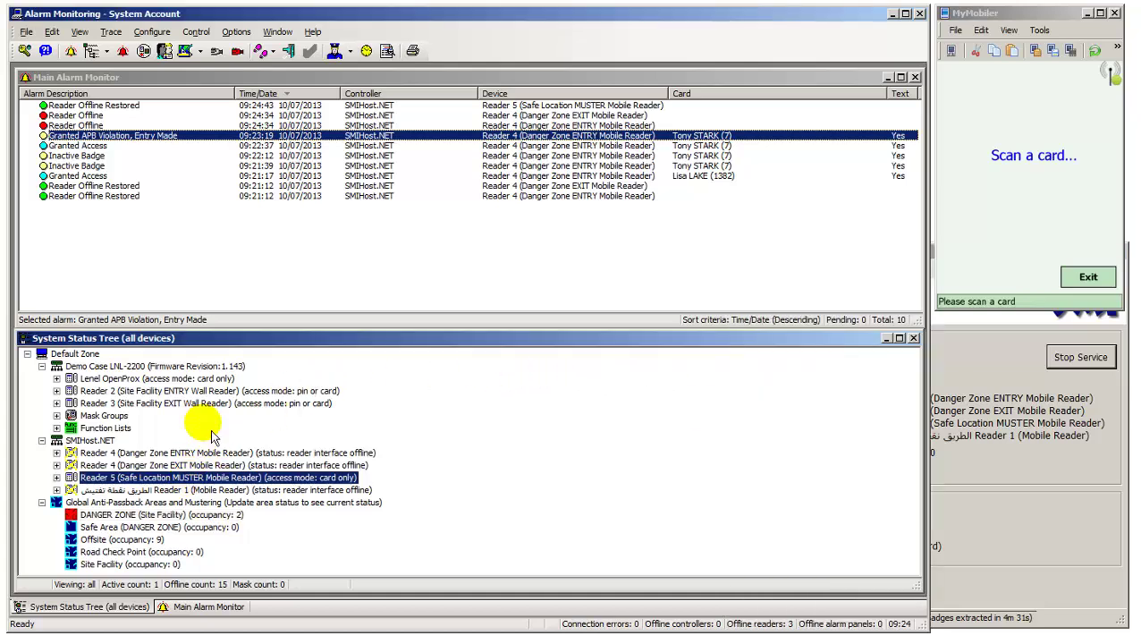
click(100, 106)
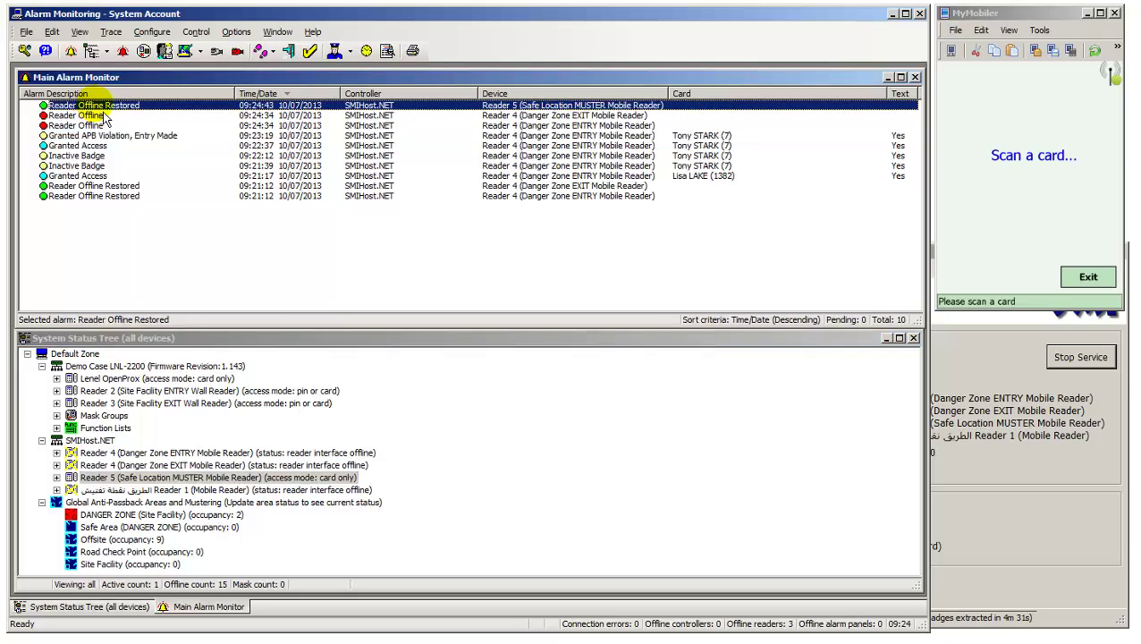
click(152, 517)
Start muster mode on DANGER ZONE and reposition its Muster Report to watch occupancy drop to 0.
right_click(147, 518)
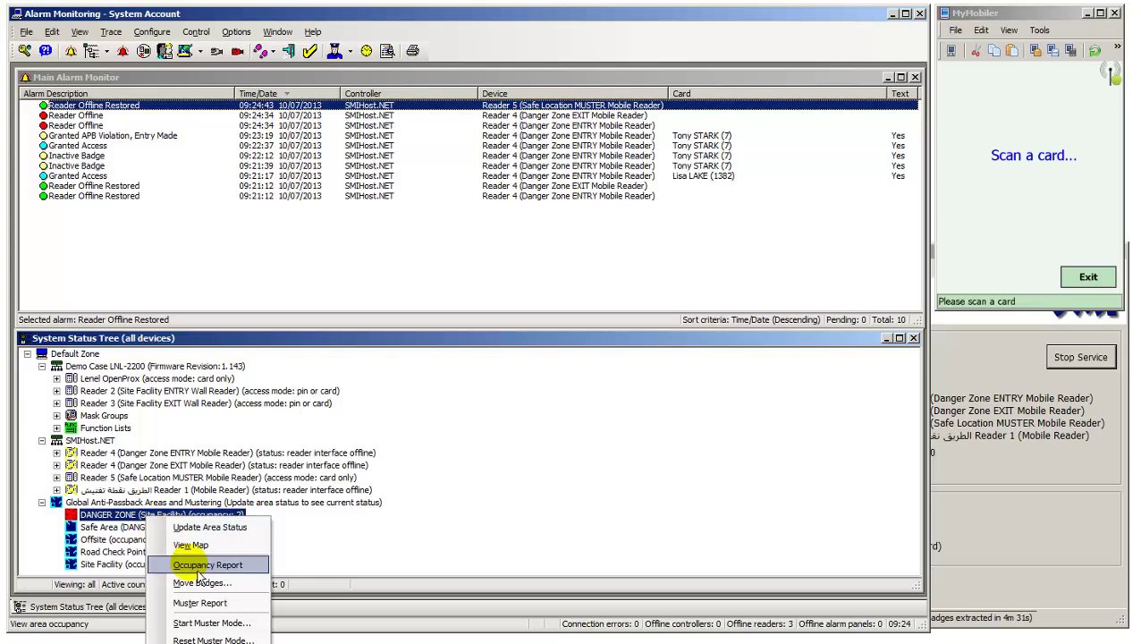
click(256, 623)
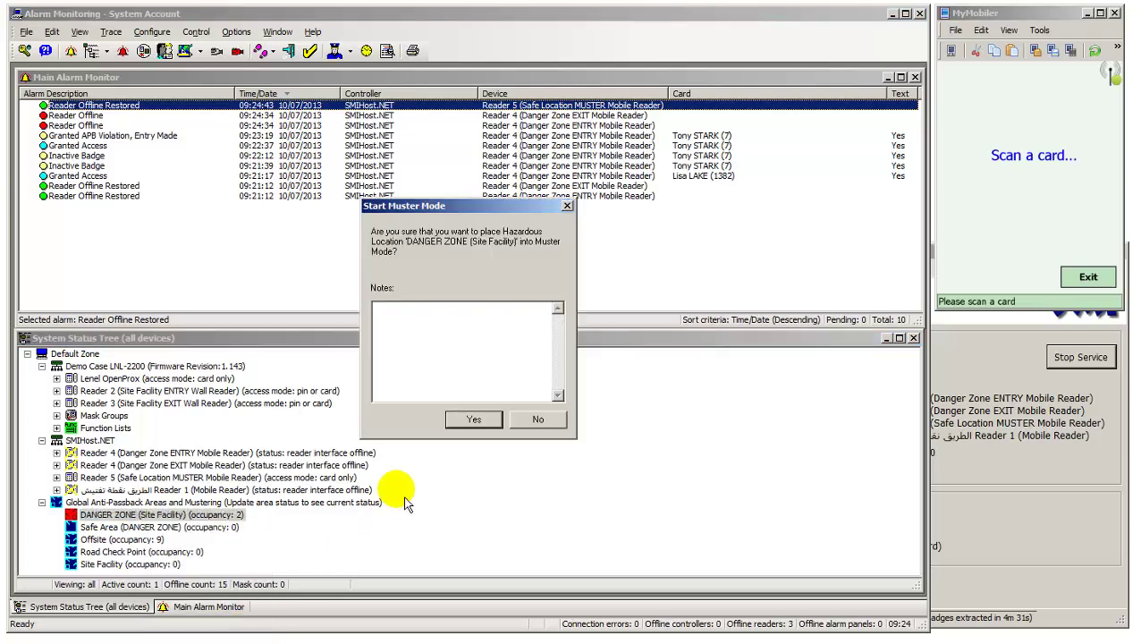
click(465, 427)
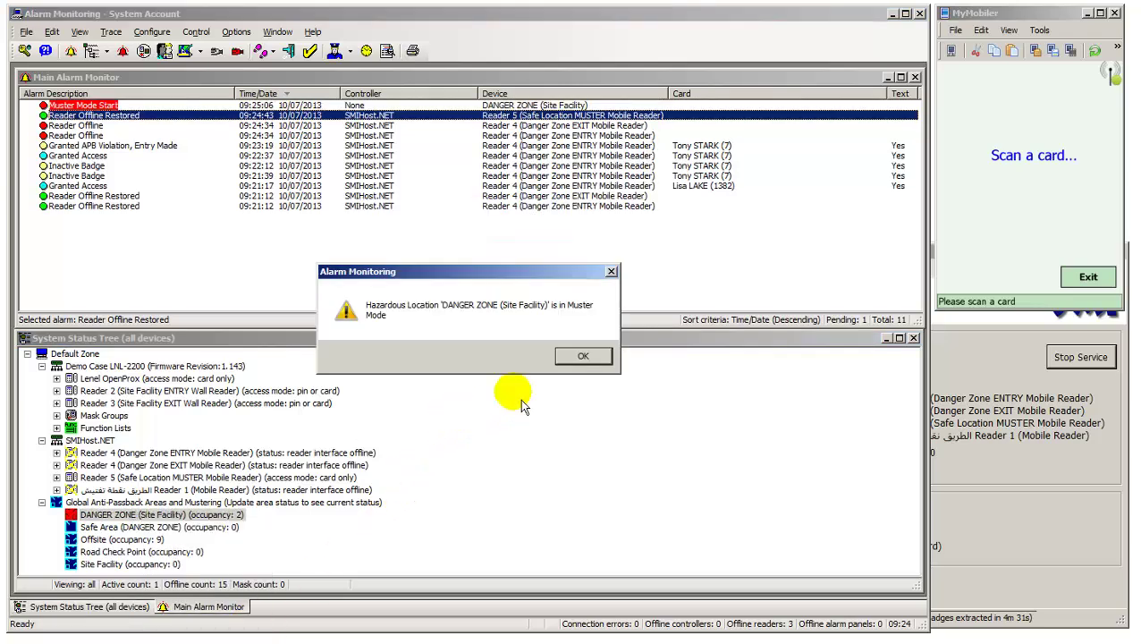
click(582, 355)
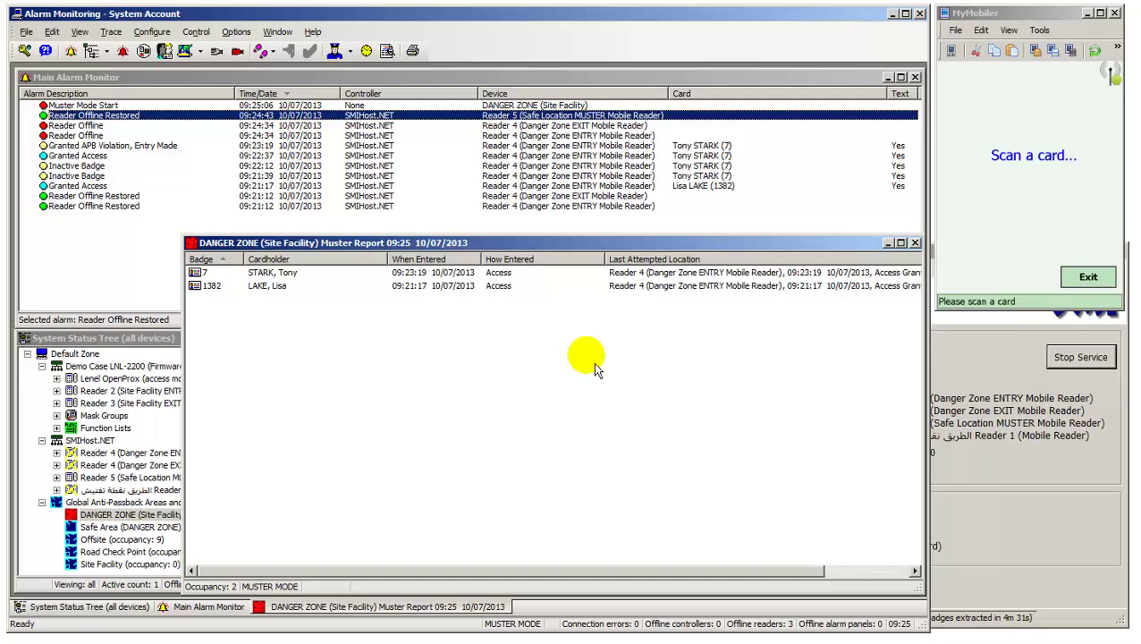
drag(492, 242, 488, 231)
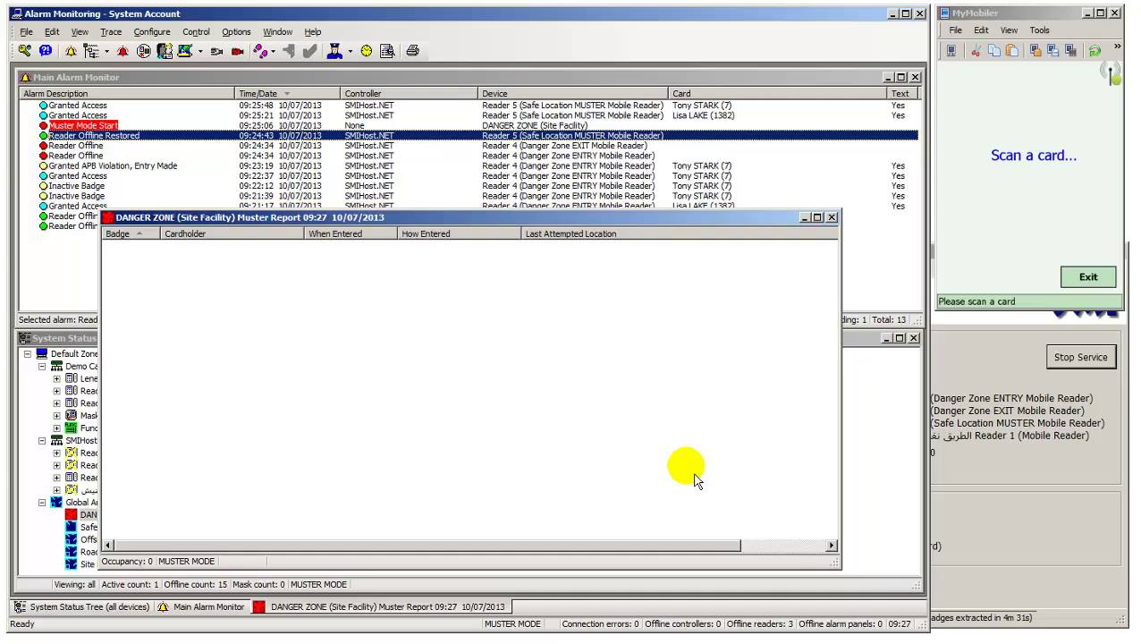
Close the DANGER ZONE muster report and review the Muster Mode Start and Granted Access alarms.
click(830, 218)
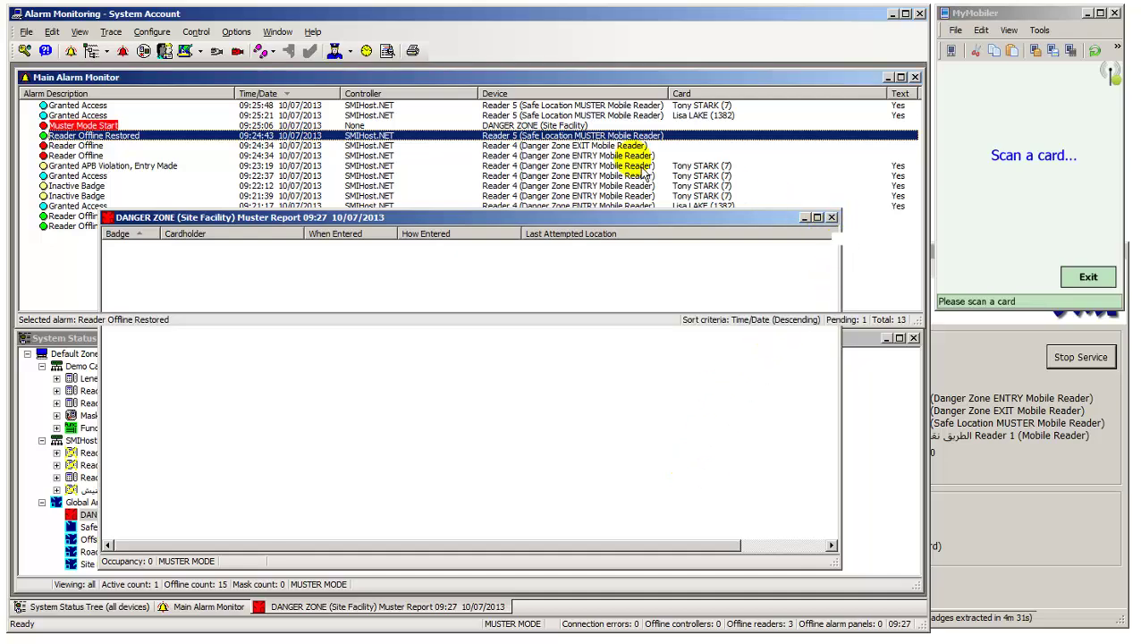
click(114, 126)
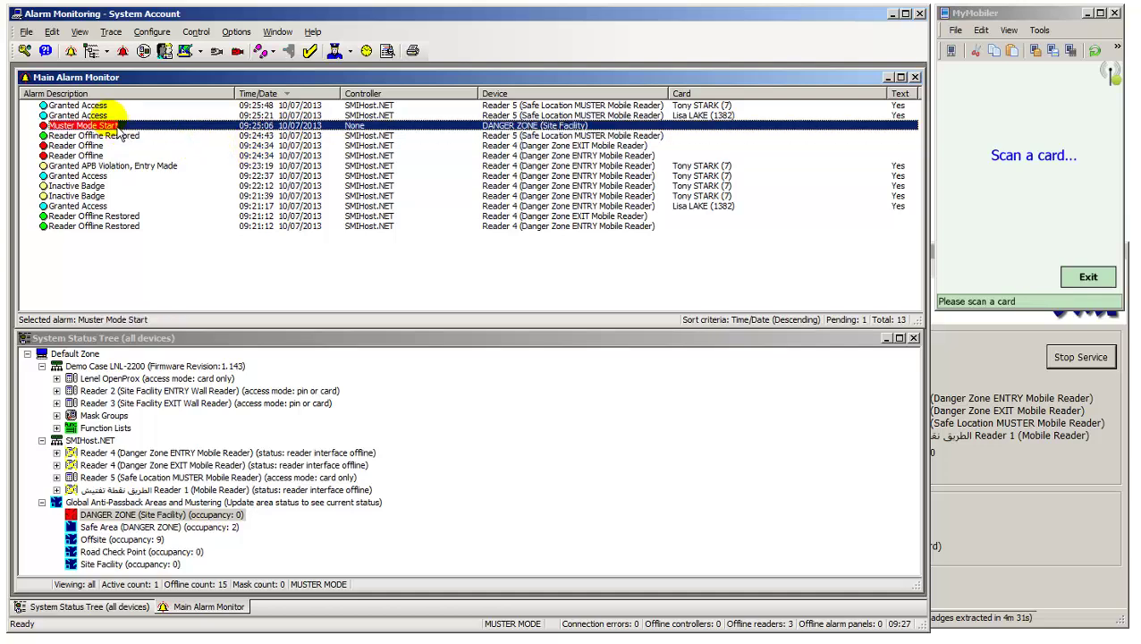
click(113, 106)
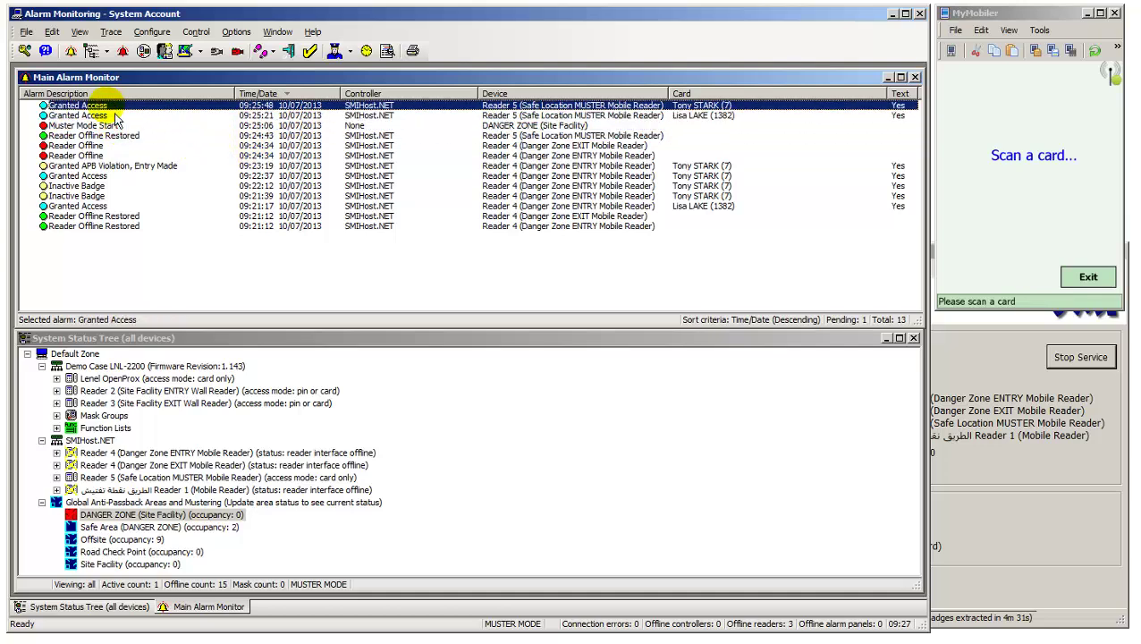
Reset muster mode on DANGER ZONE, confirming the reset.
right_click(171, 519)
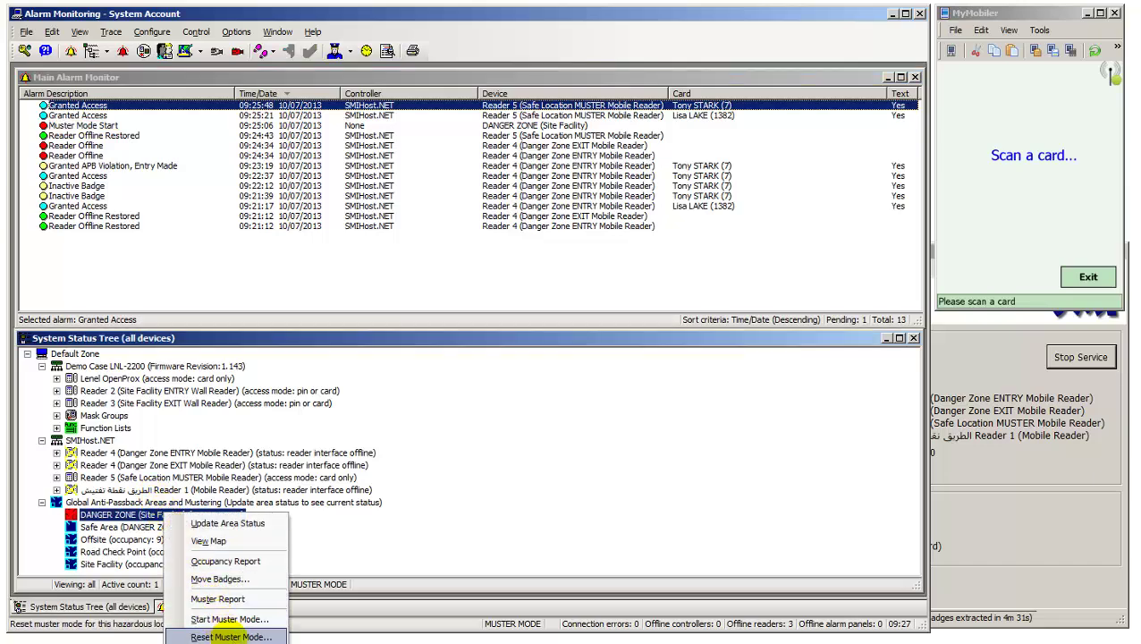
click(231, 635)
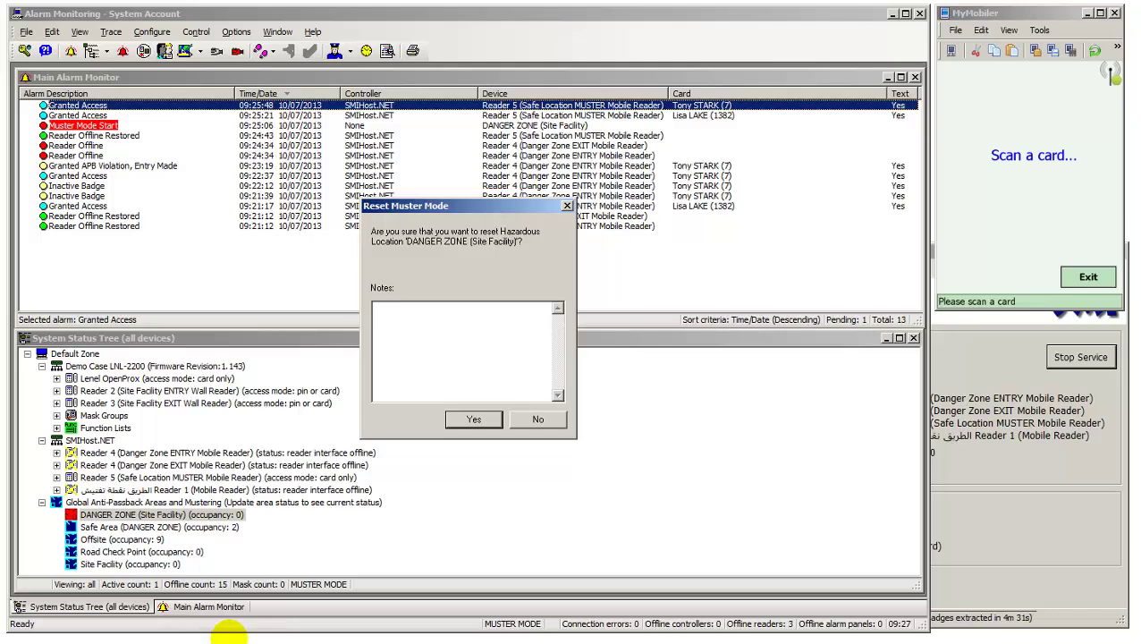
click(475, 427)
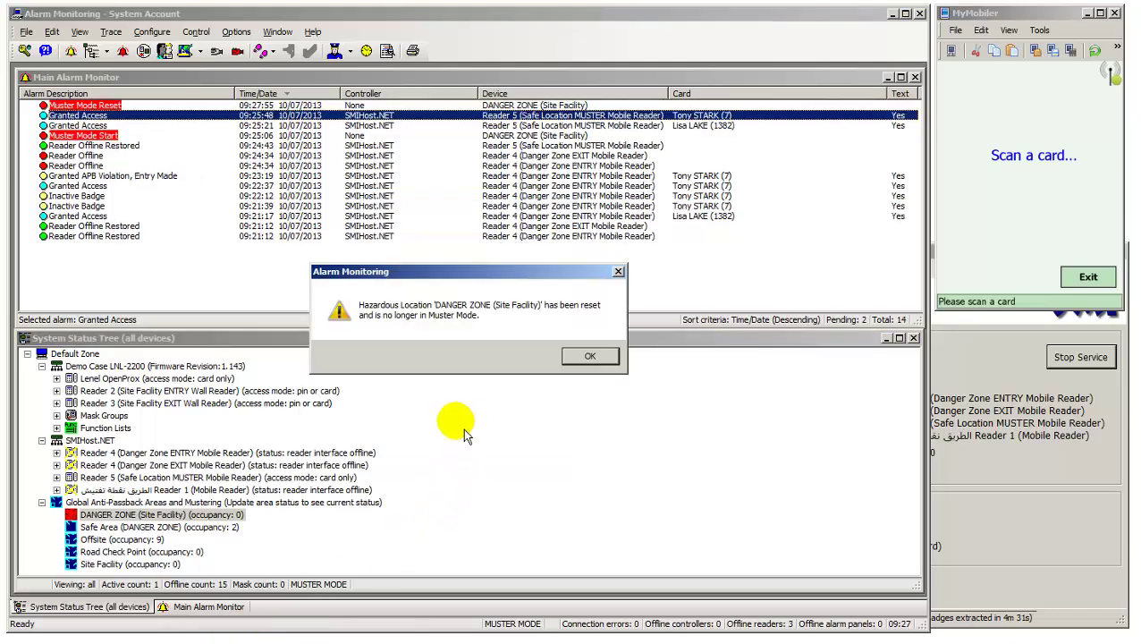
click(591, 356)
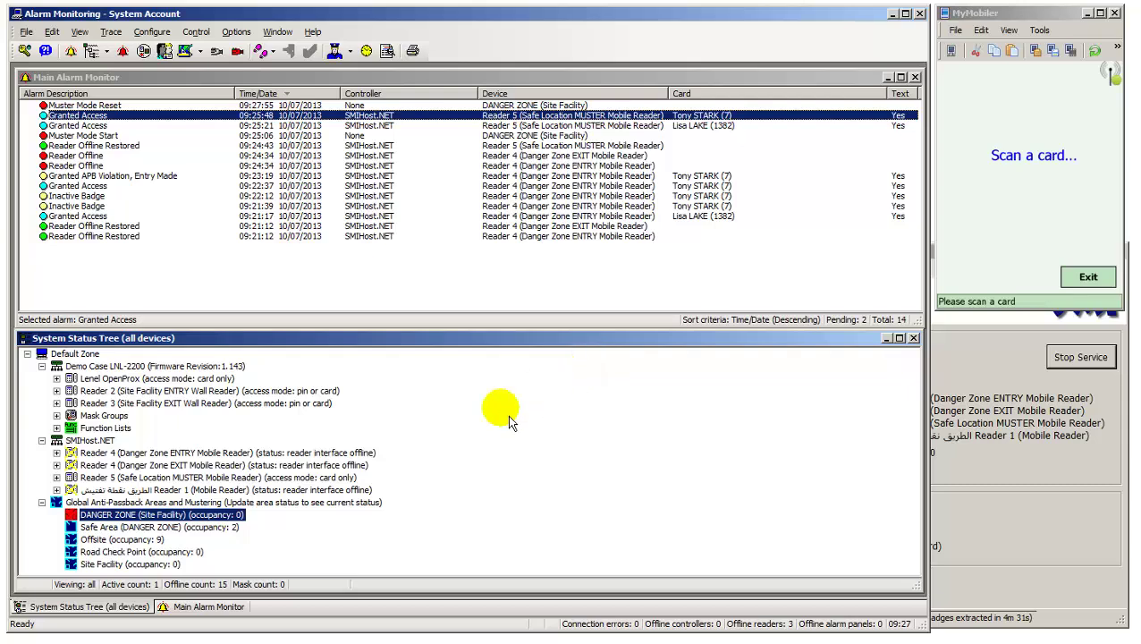
Update the Safe Area status so its occupancy refreshes to 2.
click(229, 528)
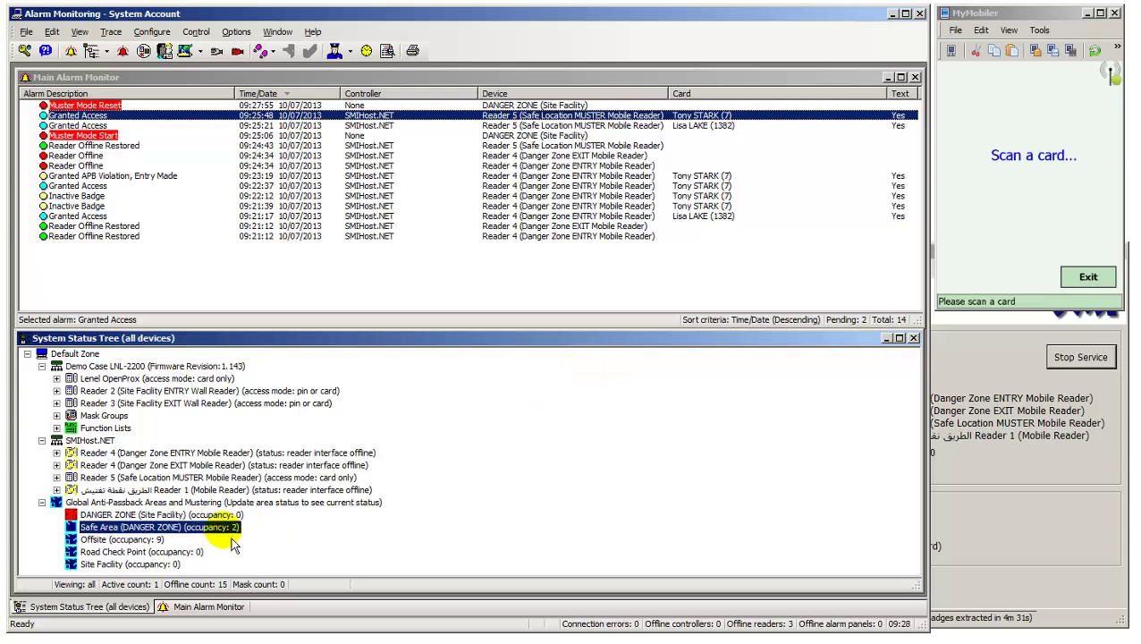
right_click(233, 540)
click(269, 542)
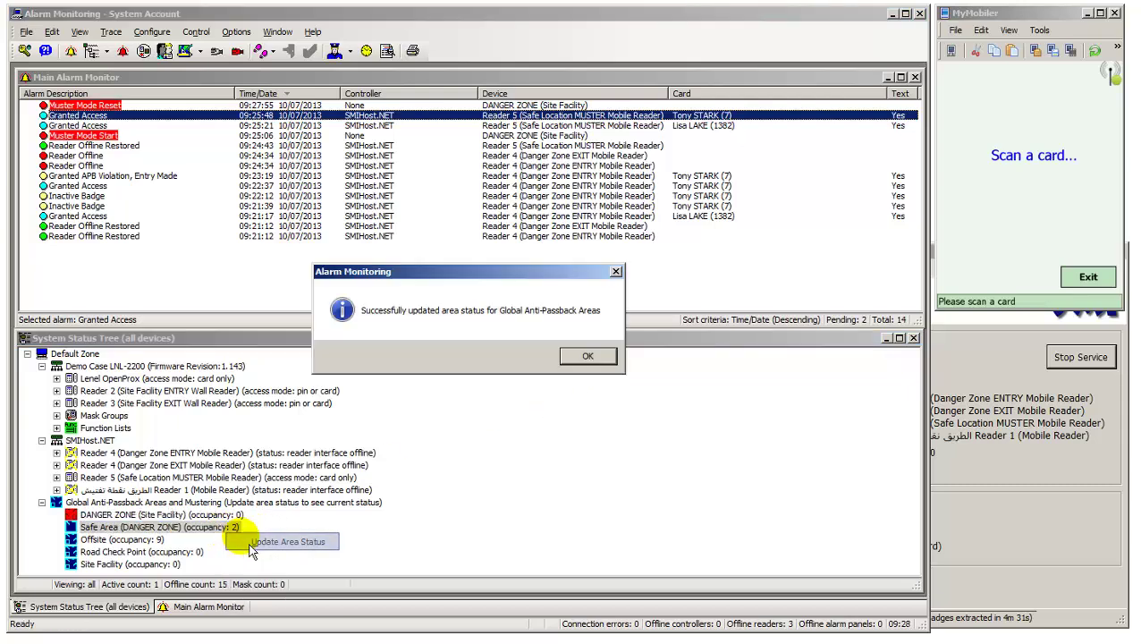
click(603, 363)
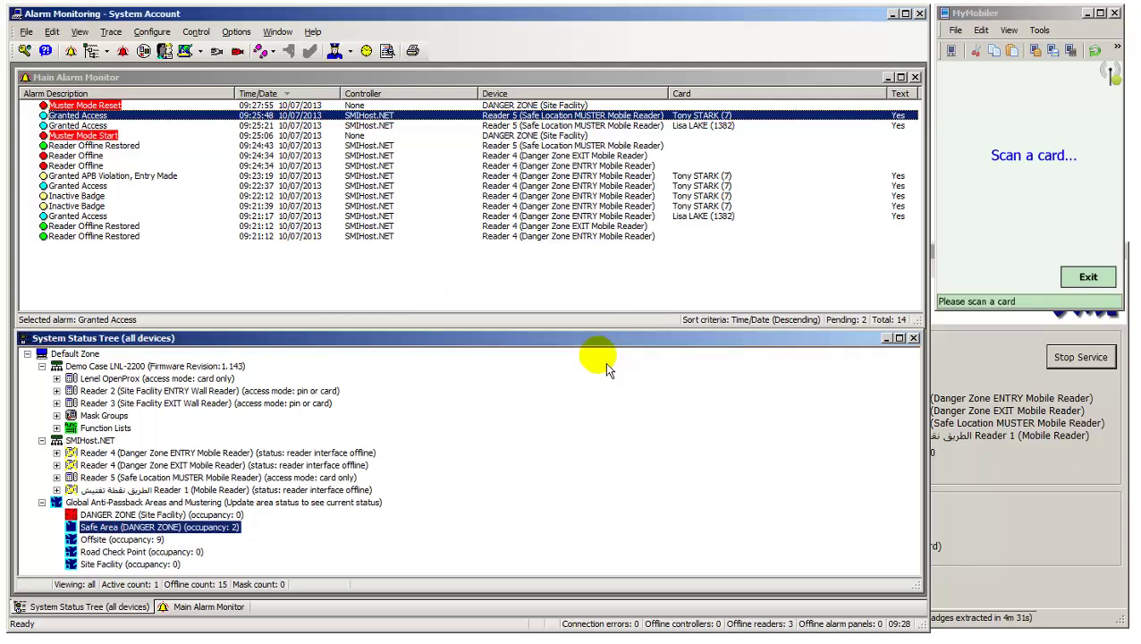
Check the Safe Area occupancy report lists badges 1382 and 7, then close it.
right_click(237, 537)
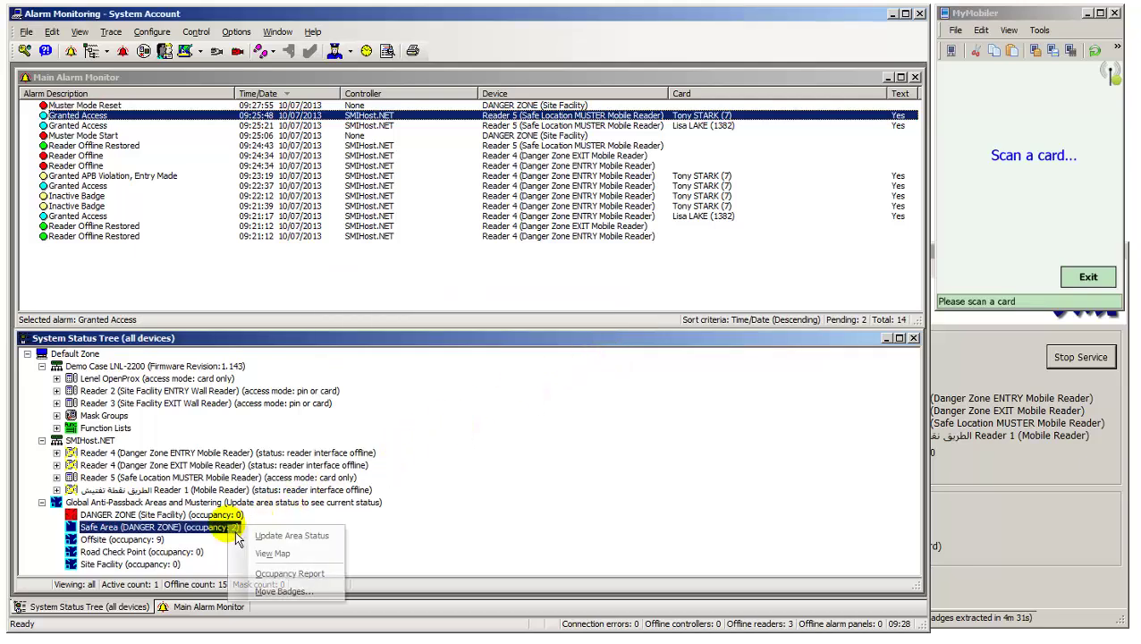
click(292, 574)
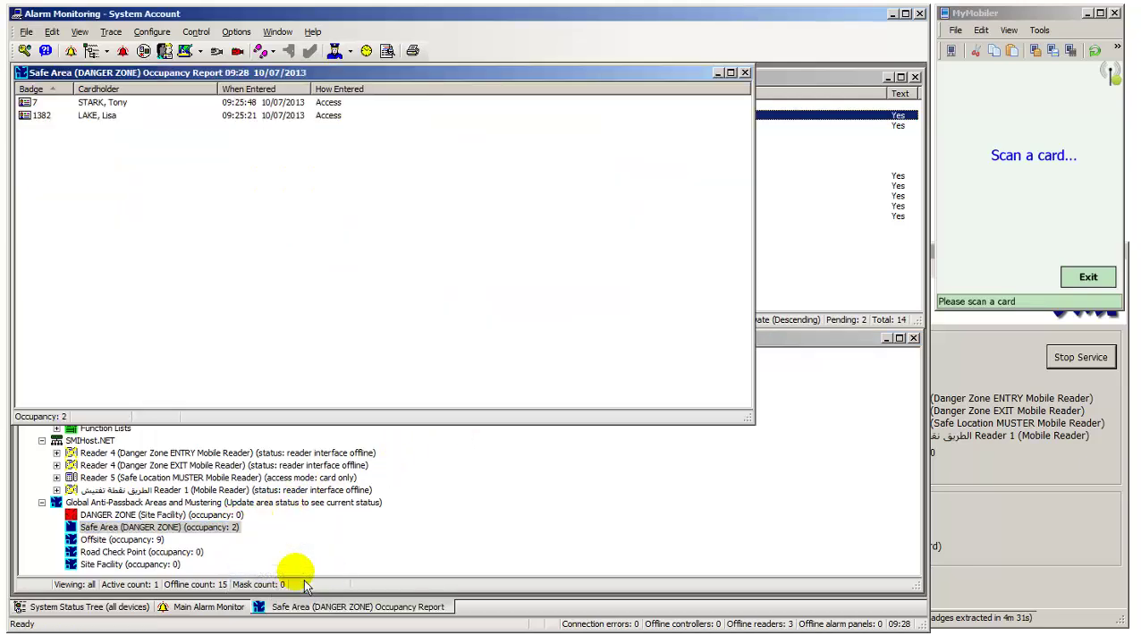
click(45, 117)
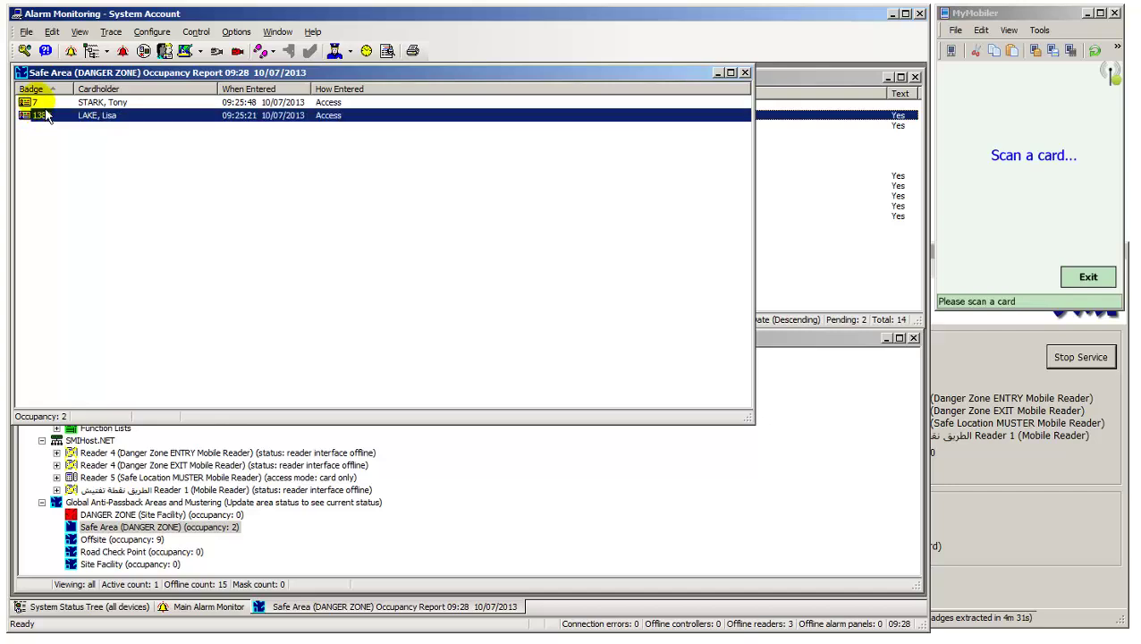
key(Up)
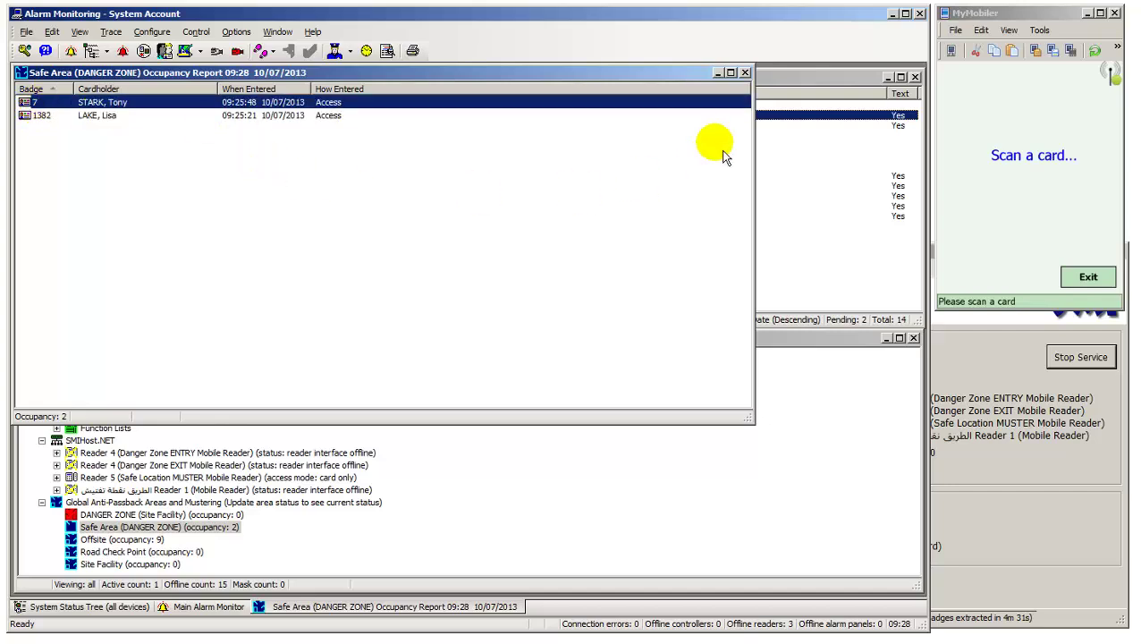
click(747, 74)
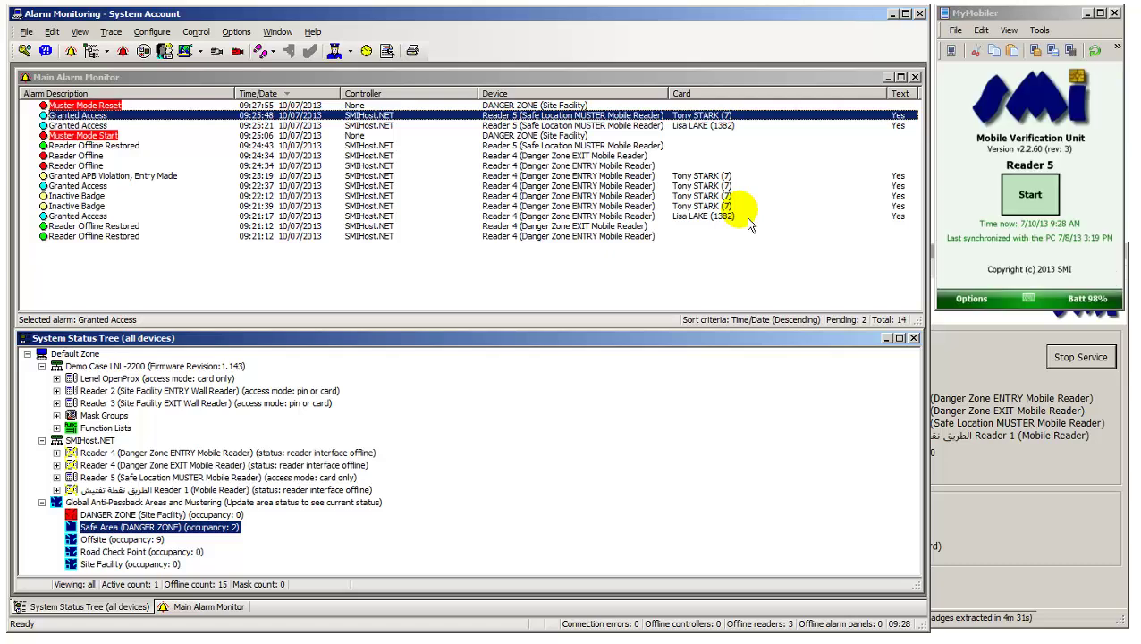
click(744, 207)
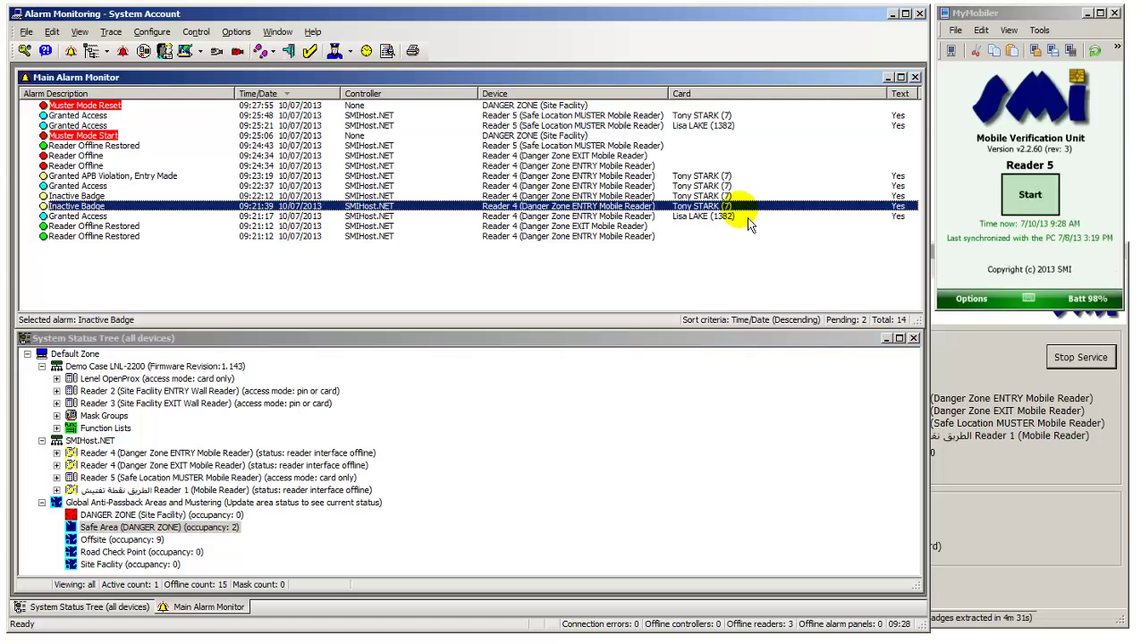
click(284, 478)
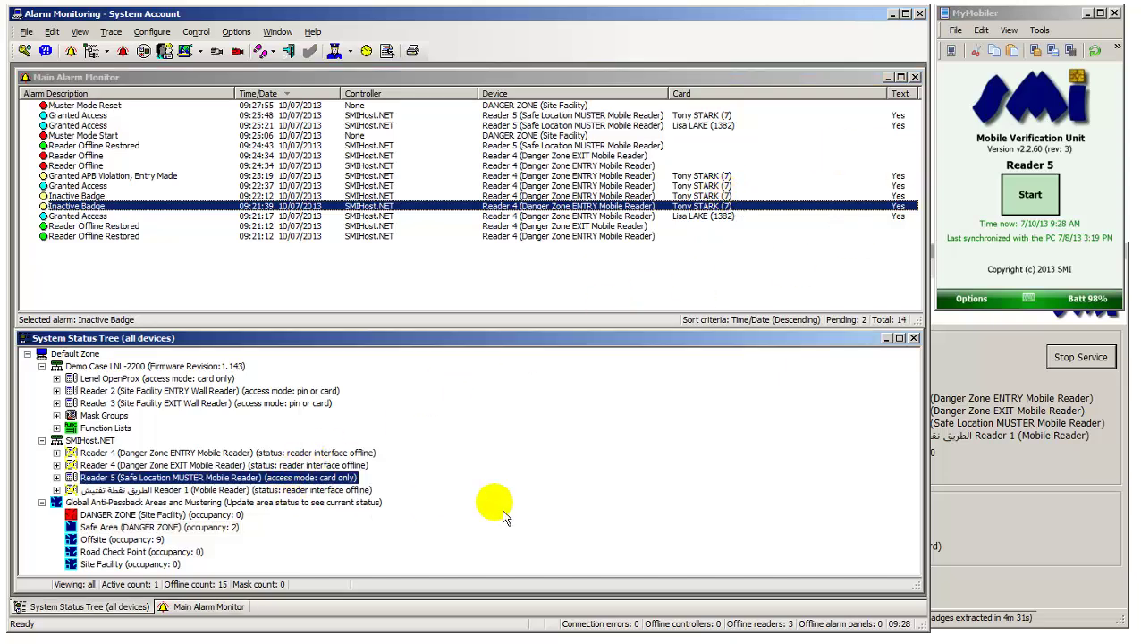